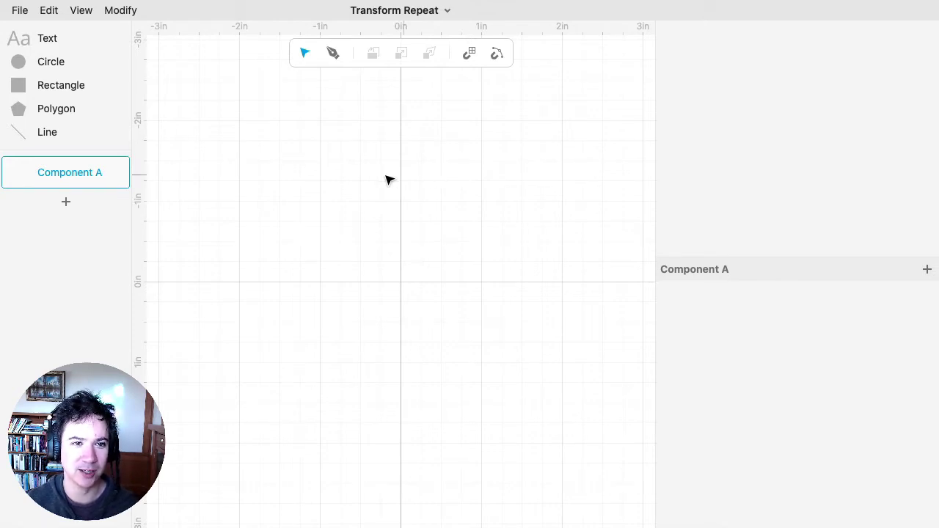
# Step: Add a pentagon right of the origin, scaled about 1.77 and tilted about 11°
pyautogui.moveTo(74, 107); pyautogui.dragTo(437, 212)
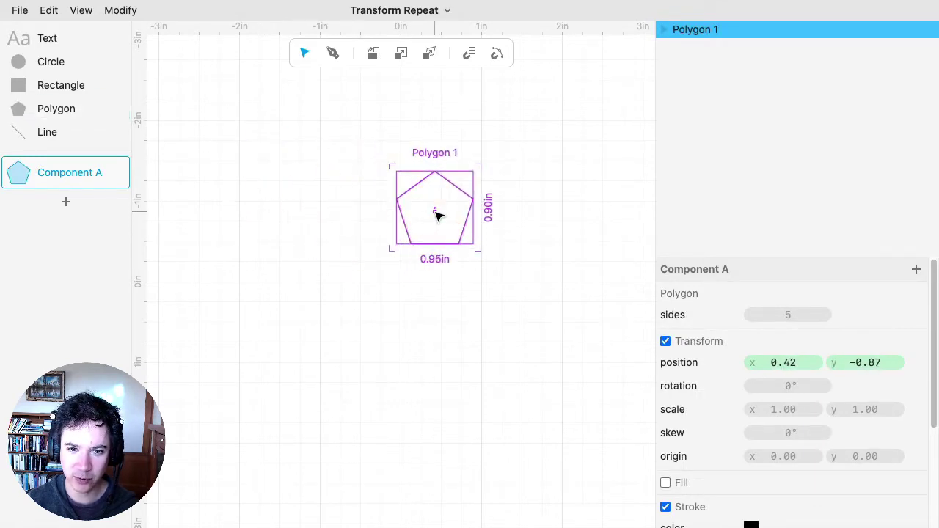
pyautogui.moveTo(437, 213); pyautogui.dragTo(521, 210)
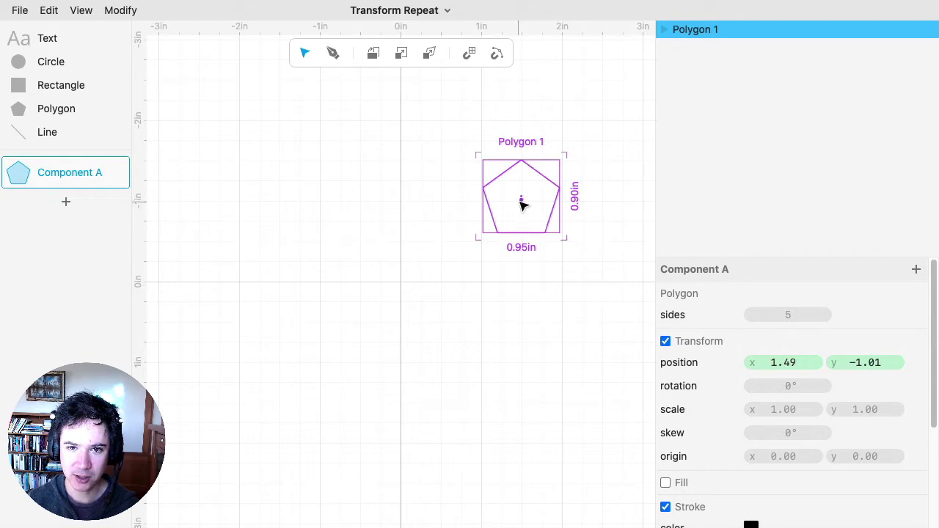
pyautogui.moveTo(572, 240); pyautogui.dragTo(551, 264)
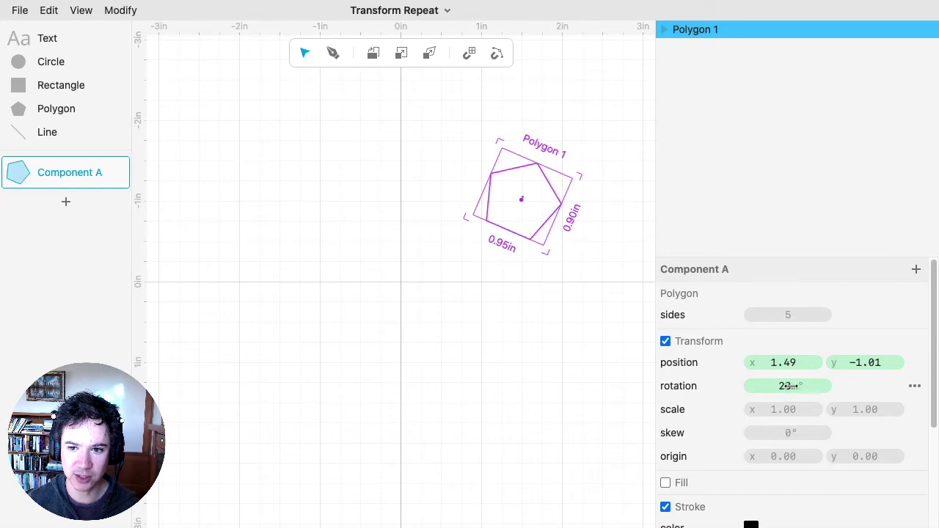
pyautogui.moveTo(788, 385)
pyautogui.mouseDown()
pyautogui.moveTo(797, 384)
pyautogui.moveTo(760, 385)
pyautogui.moveTo(789, 389)
pyautogui.mouseUp()
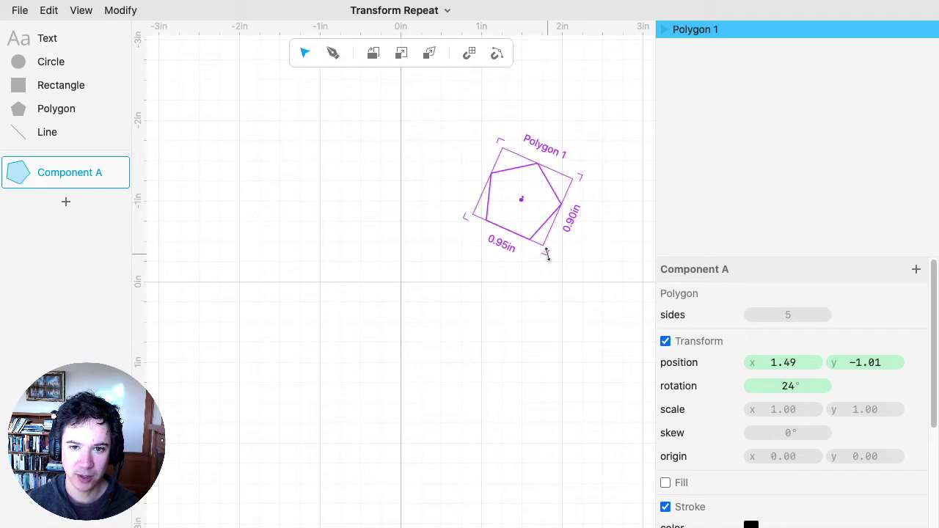
pyautogui.moveTo(547, 253); pyautogui.dragTo(571, 318)
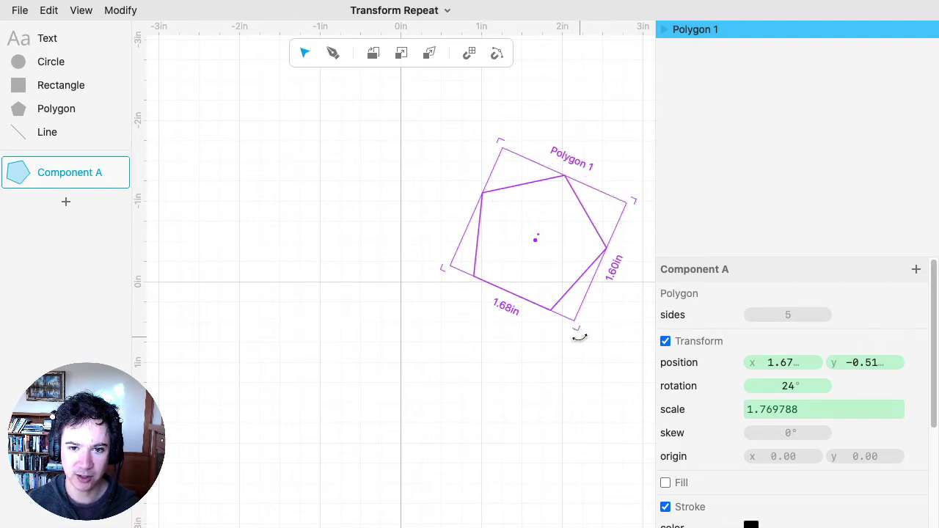
pyautogui.moveTo(579, 331); pyautogui.dragTo(603, 317)
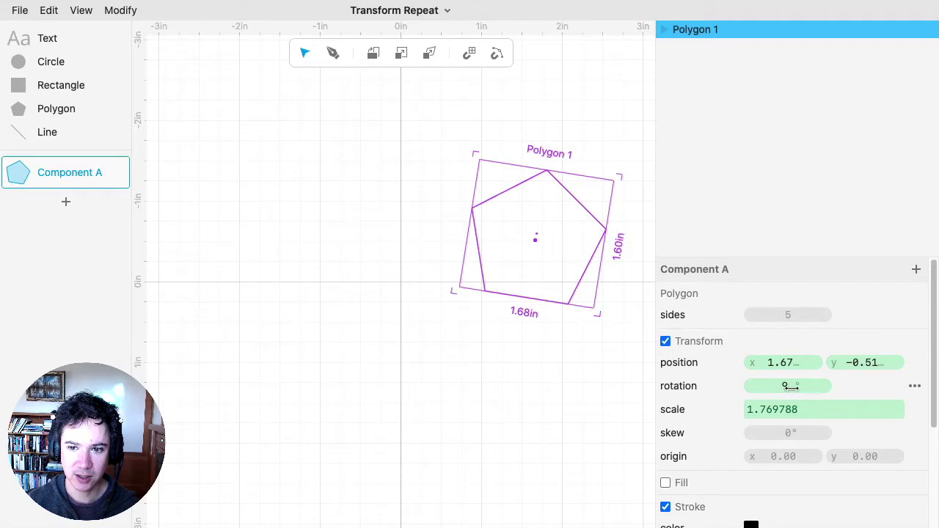
pyautogui.moveTo(789, 387)
pyautogui.mouseDown()
pyautogui.moveTo(761, 386)
pyautogui.moveTo(794, 389)
pyautogui.mouseUp()
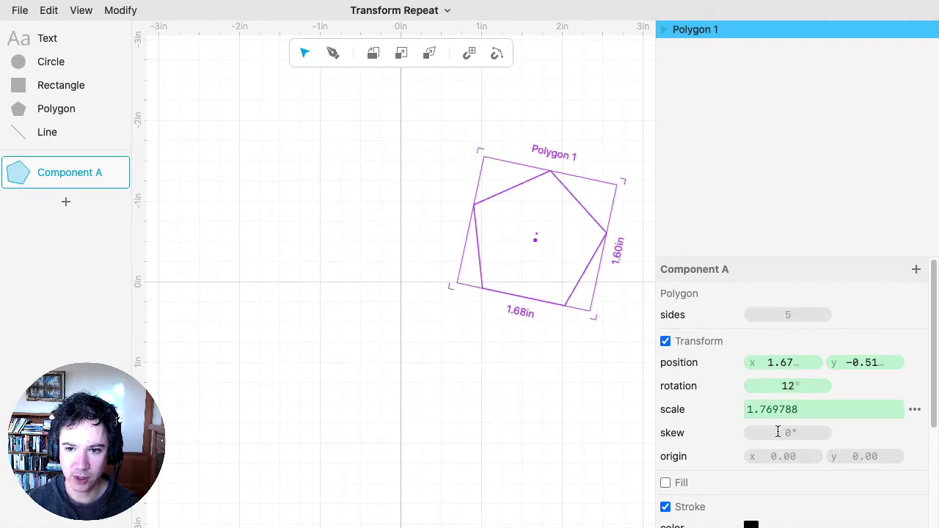
pyautogui.moveTo(787, 386)
pyautogui.mouseDown()
pyautogui.moveTo(756, 383)
pyautogui.moveTo(818, 380)
pyautogui.moveTo(775, 386)
pyautogui.moveTo(790, 386)
pyautogui.mouseUp()
# Step: Rotate the pentagon 8° and set its scale to 1
pyautogui.click(790, 386)
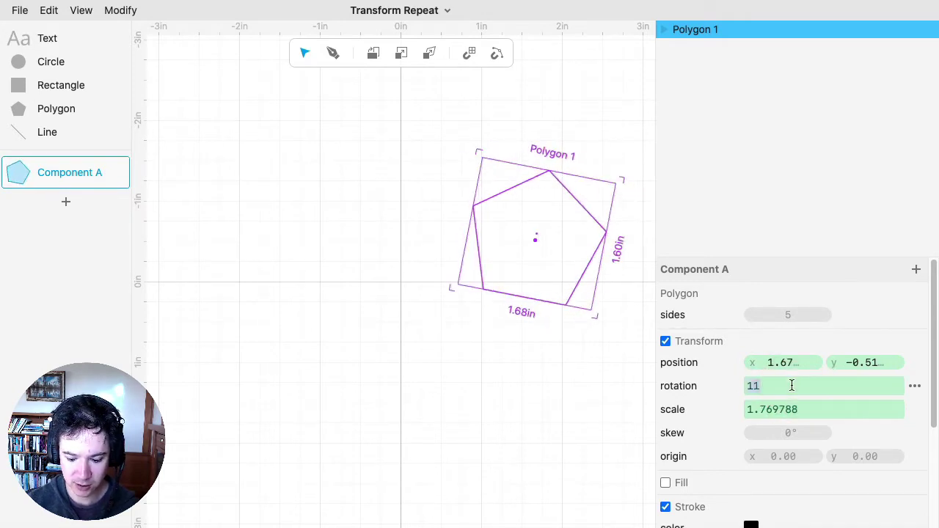
pyautogui.write('8')
pyautogui.press('Return')
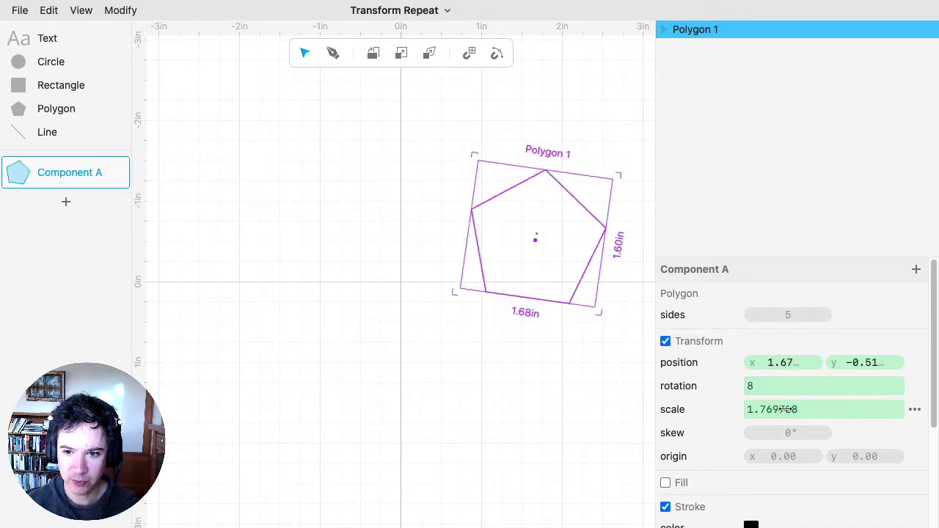
pyautogui.click(817, 406)
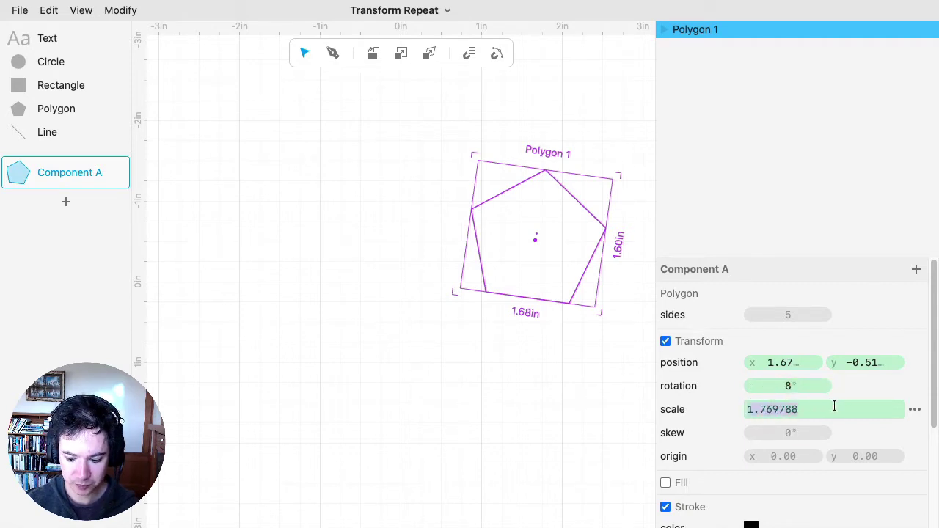
pyautogui.write('1.5')
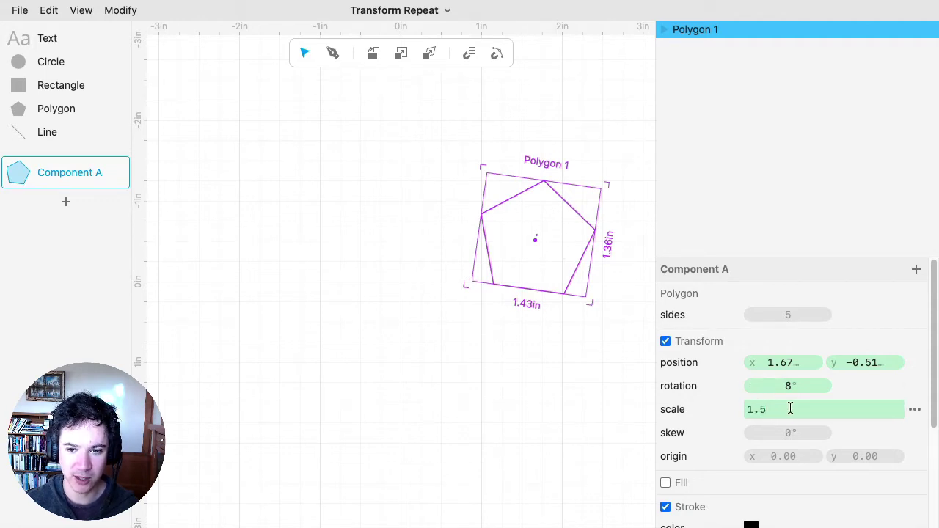
pyautogui.press('BackSpace')
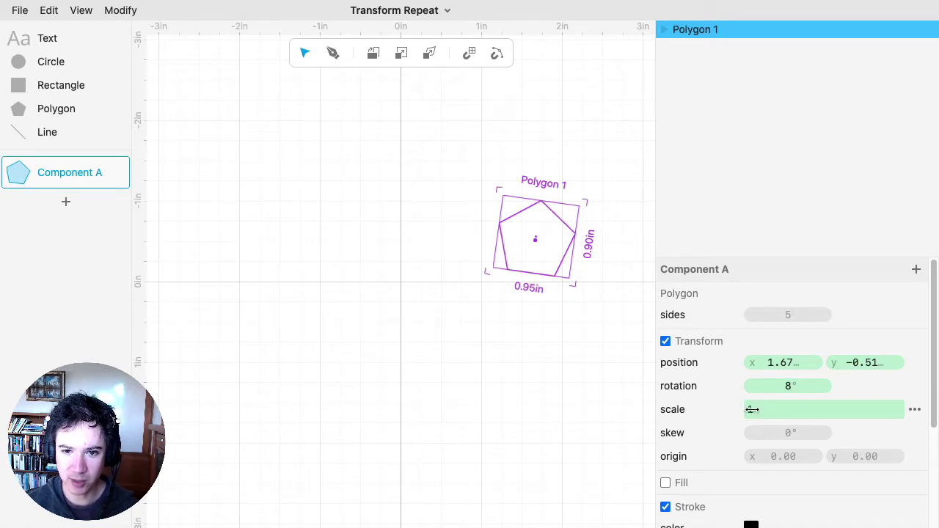
# Step: Stretch the pentagon to scale 2 by 1 and reset its rotation to 0°
pyautogui.moveTo(574, 286); pyautogui.dragTo(624, 274)
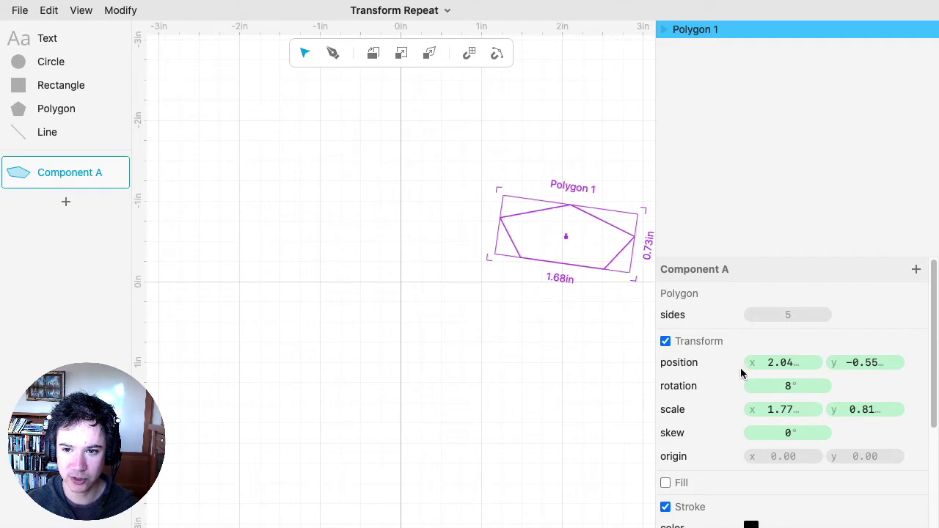
pyautogui.doubleClick(771, 408)
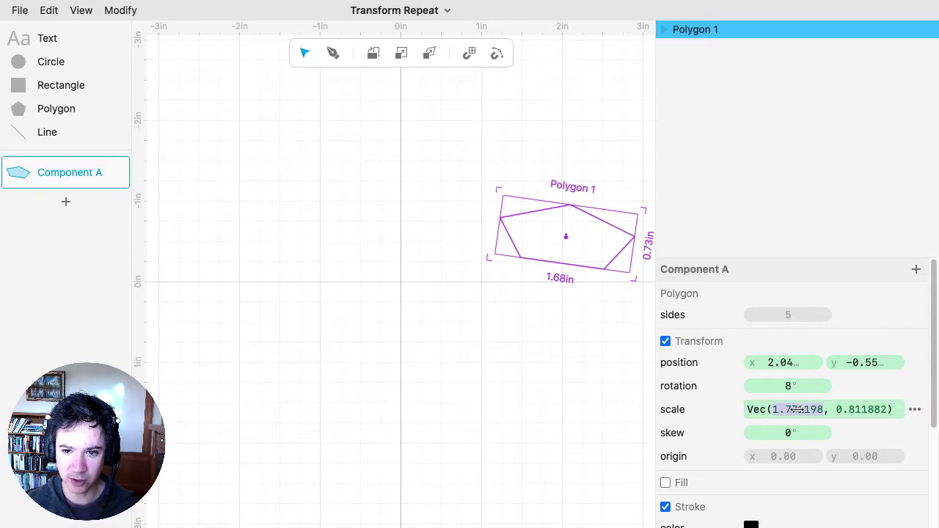
pyautogui.write('2')
pyautogui.doubleClick(817, 410)
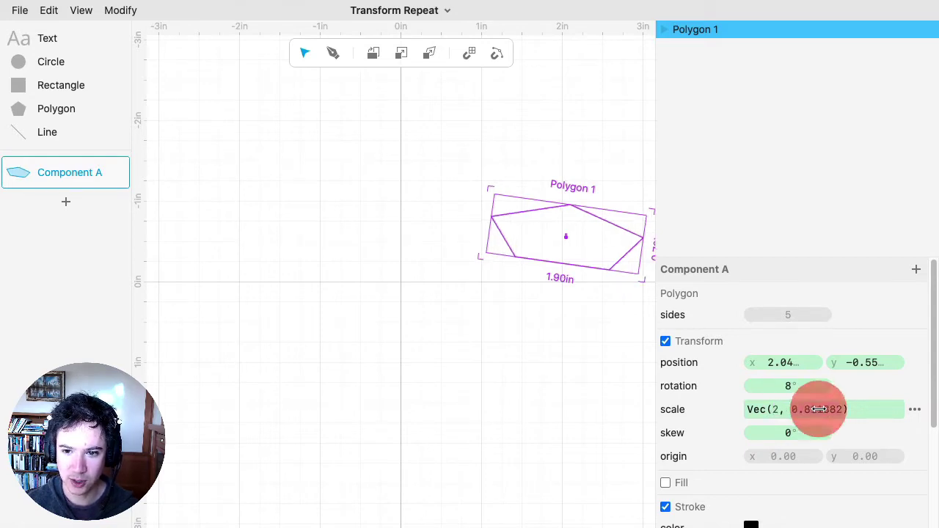
pyautogui.write('1')
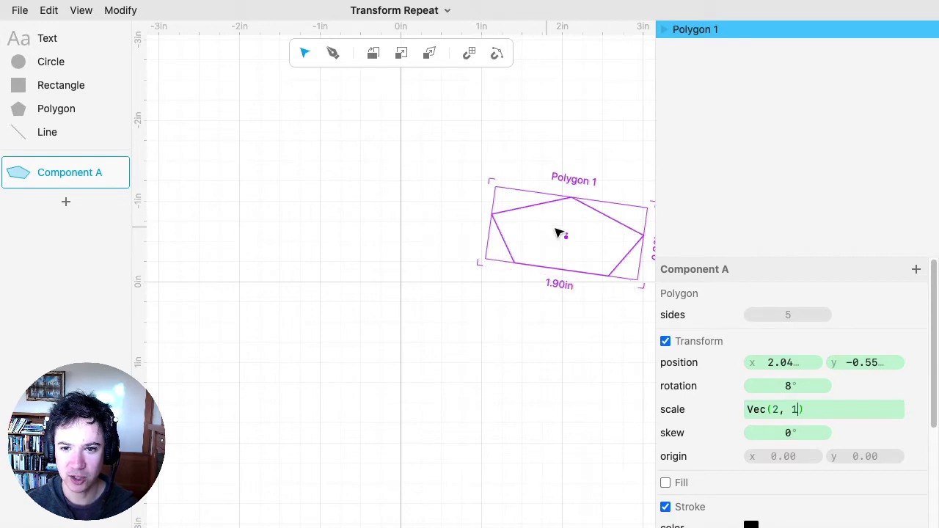
pyautogui.click(788, 388)
pyautogui.write('0')
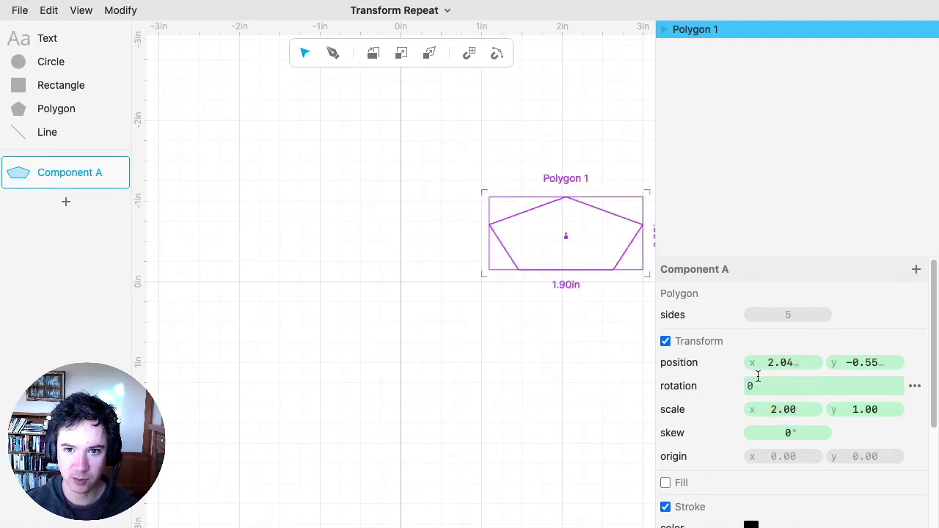
pyautogui.moveTo(628, 328); pyautogui.dragTo(528, 339)
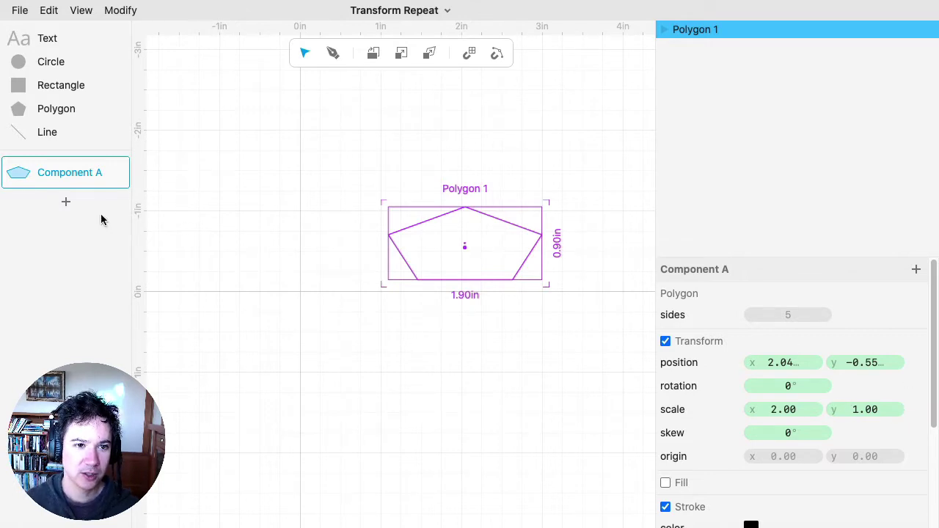
# Step: Add Component B with a new pentagon and apply Transform Repeat to it
pyautogui.click(65, 201)
pyautogui.moveTo(63, 109); pyautogui.dragTo(355, 203)
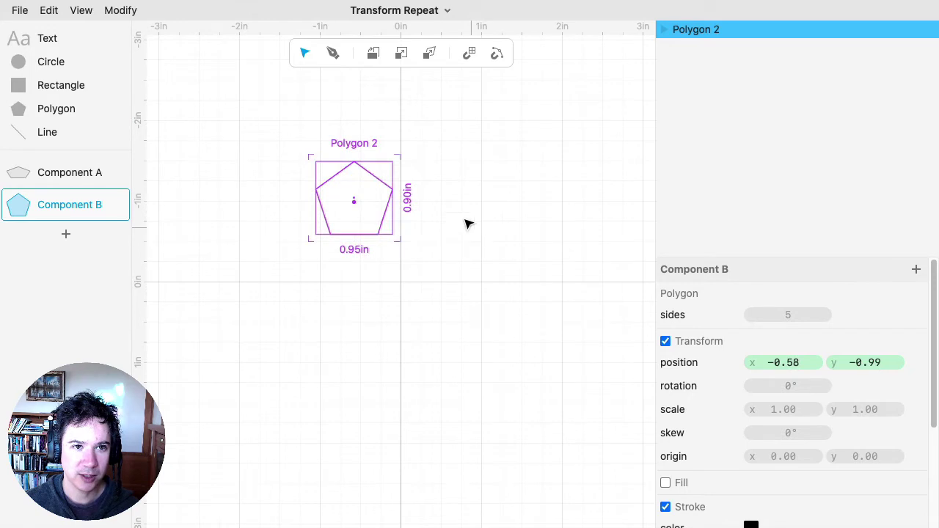
pyautogui.click(120, 12)
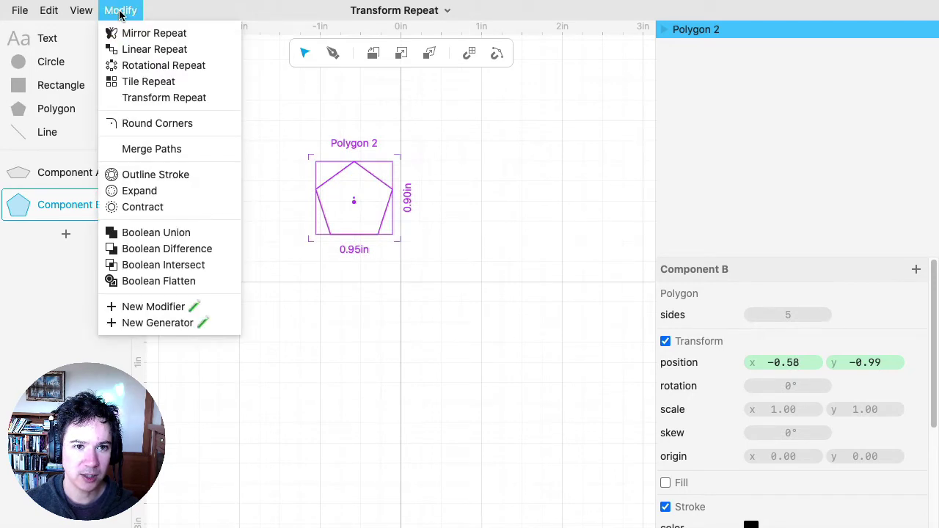
pyautogui.click(159, 97)
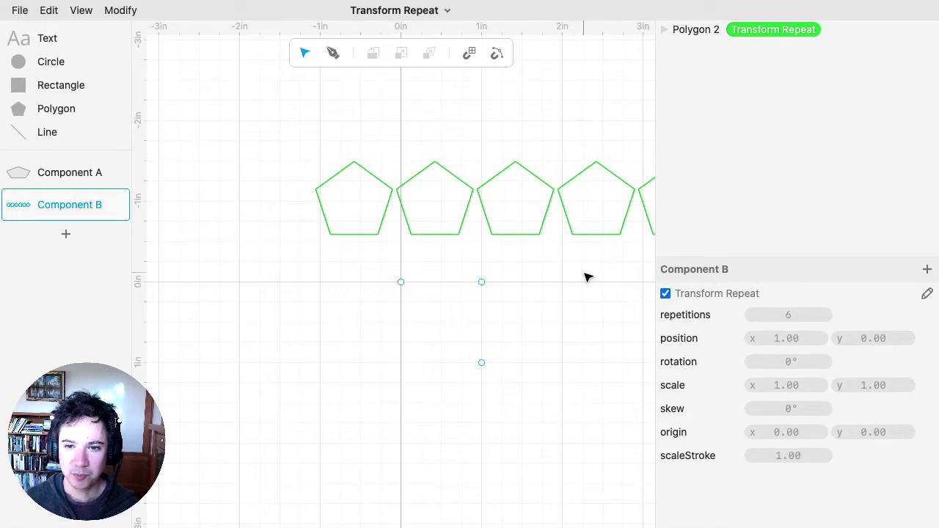
# Step: Keep the repeat at 6 copies in a row and select the original pentagon
pyautogui.moveTo(607, 286); pyautogui.dragTo(480, 299)
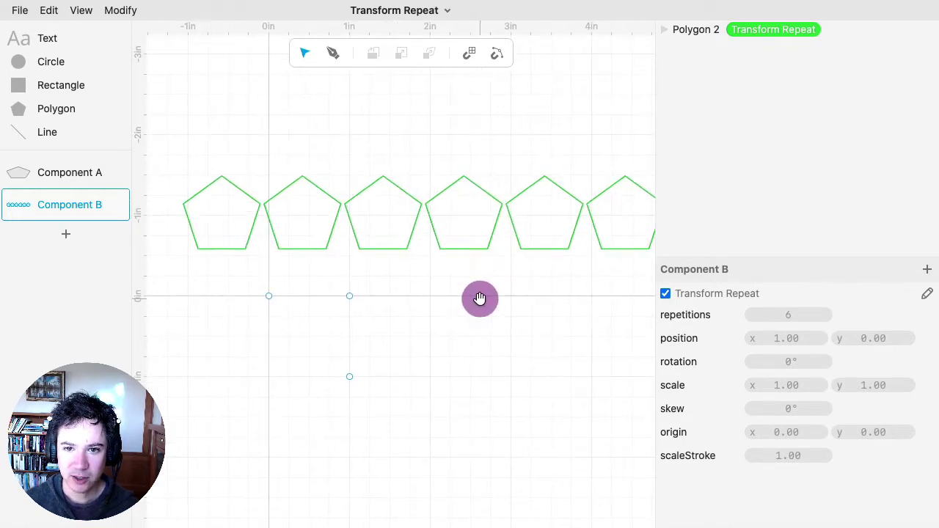
pyautogui.scroll(-3, 480, 298)
pyautogui.click(793, 314)
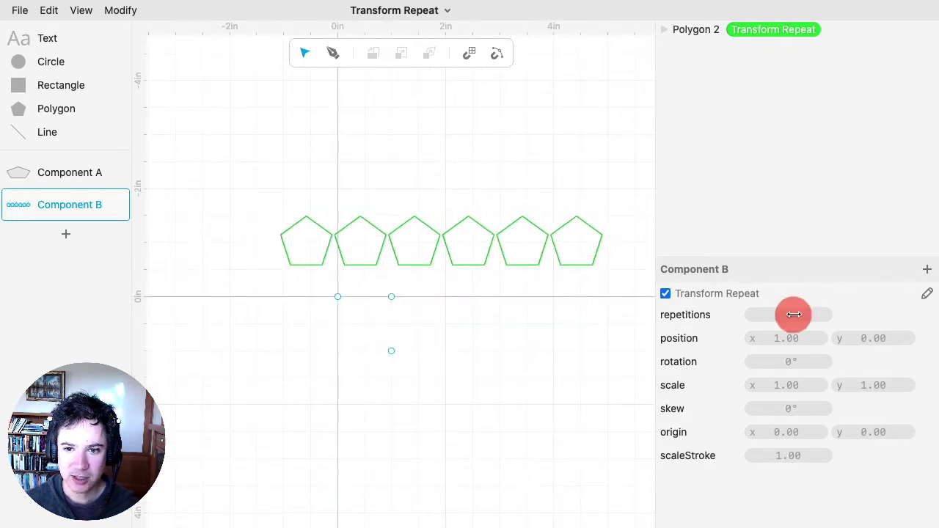
pyautogui.moveTo(793, 314)
pyautogui.mouseDown()
pyautogui.moveTo(803, 313)
pyautogui.moveTo(782, 314)
pyautogui.moveTo(800, 313)
pyautogui.moveTo(785, 315)
pyautogui.moveTo(795, 319)
pyautogui.mouseUp()
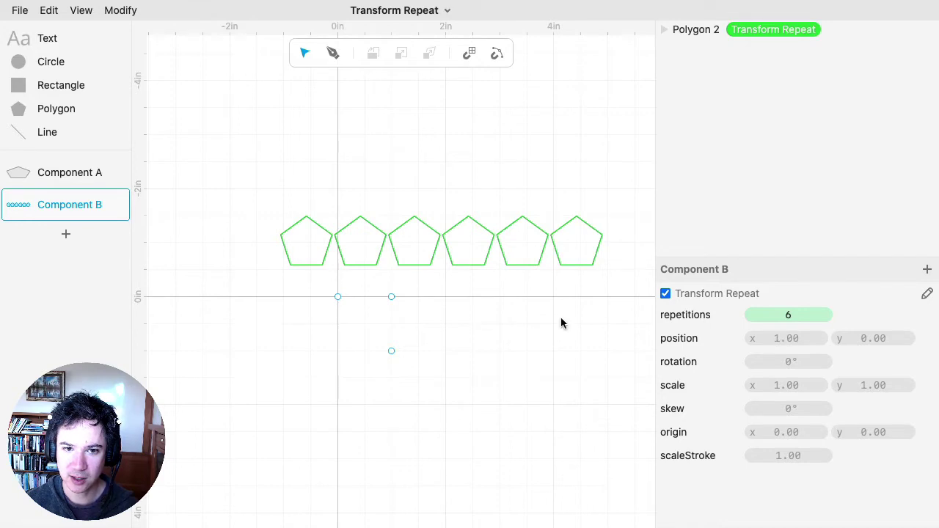
pyautogui.click(302, 249)
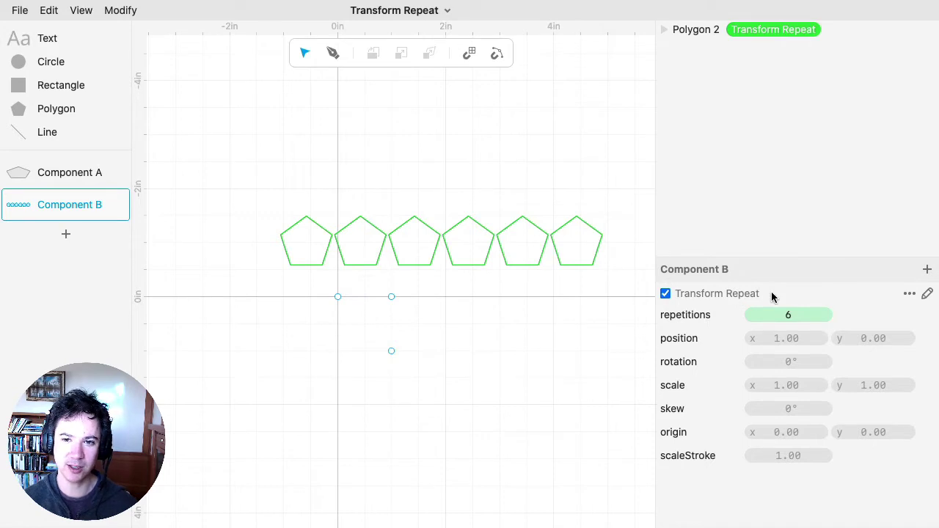
# Step: Set the Transform Repeat position offset to x 1.05, y -0.09
pyautogui.click(121, 11)
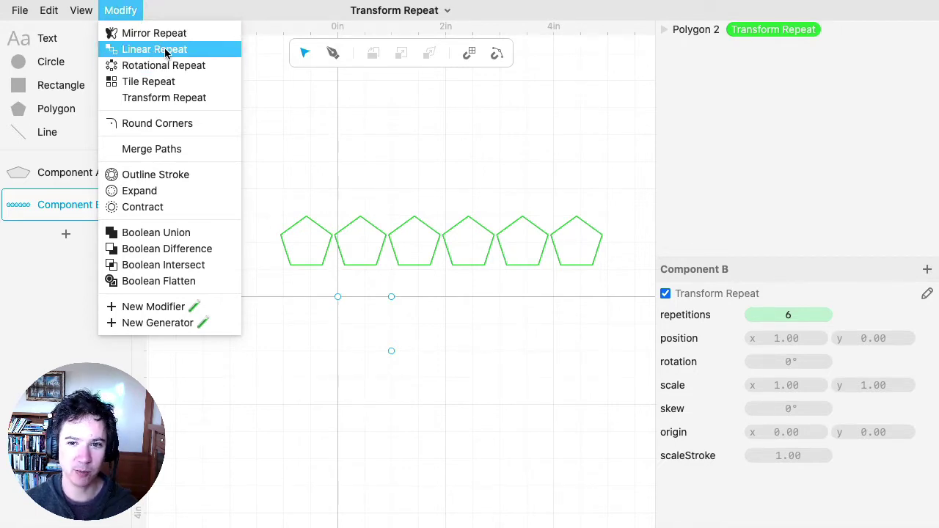
pyautogui.click(816, 338)
pyautogui.moveTo(817, 338)
pyautogui.mouseDown()
pyautogui.moveTo(838, 337)
pyautogui.moveTo(775, 338)
pyautogui.moveTo(808, 346)
pyautogui.mouseUp()
pyautogui.moveTo(864, 338); pyautogui.dragTo(838, 342)
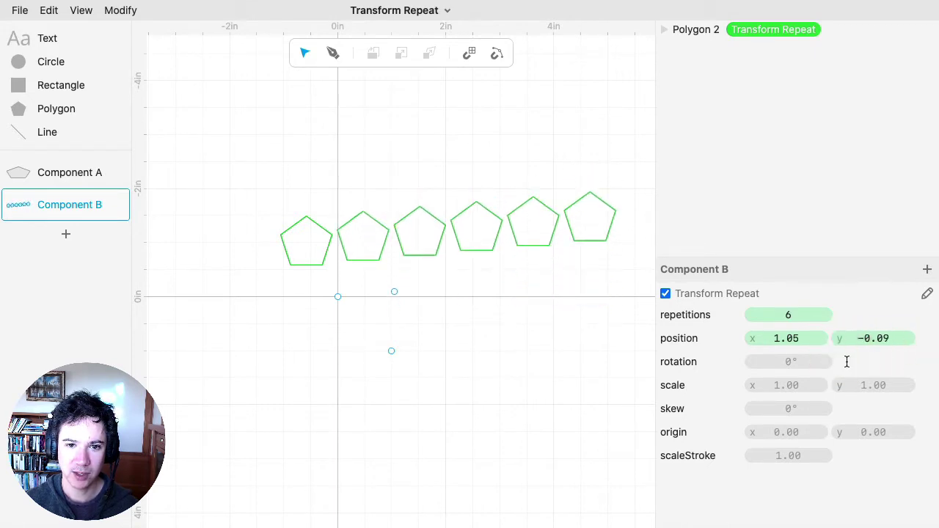
pyautogui.click(120, 12)
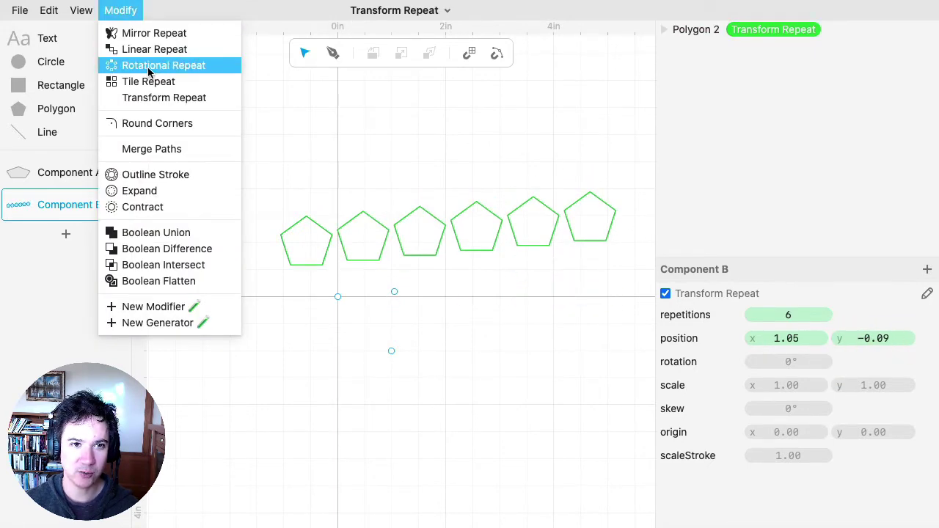
pyautogui.click(121, 12)
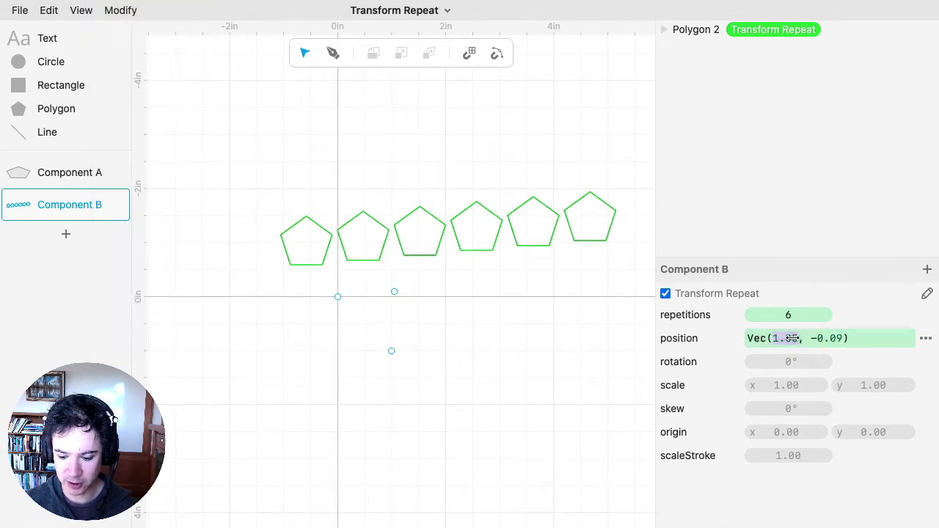
# Step: Reset the Transform Repeat position offset to 0, 0
pyautogui.write('0')
pyautogui.moveTo(801, 338); pyautogui.dragTo(845, 338)
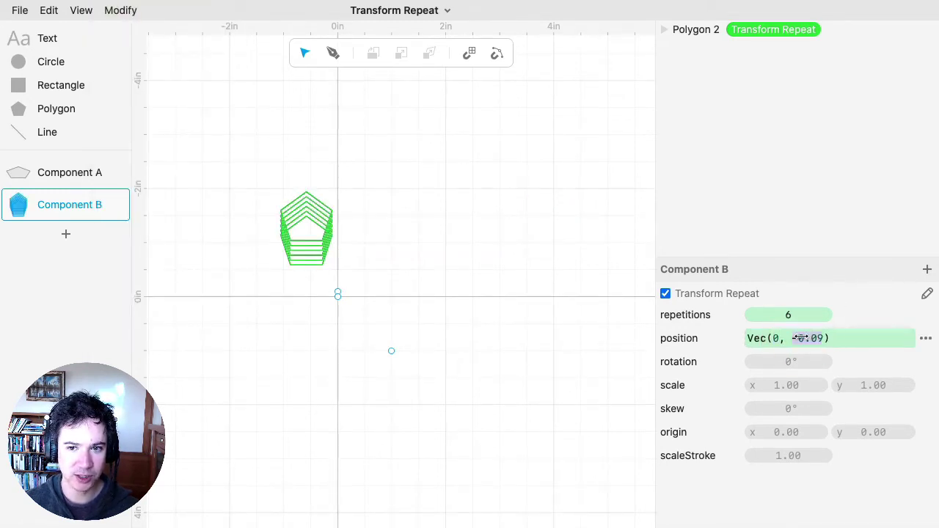
pyautogui.write('0')
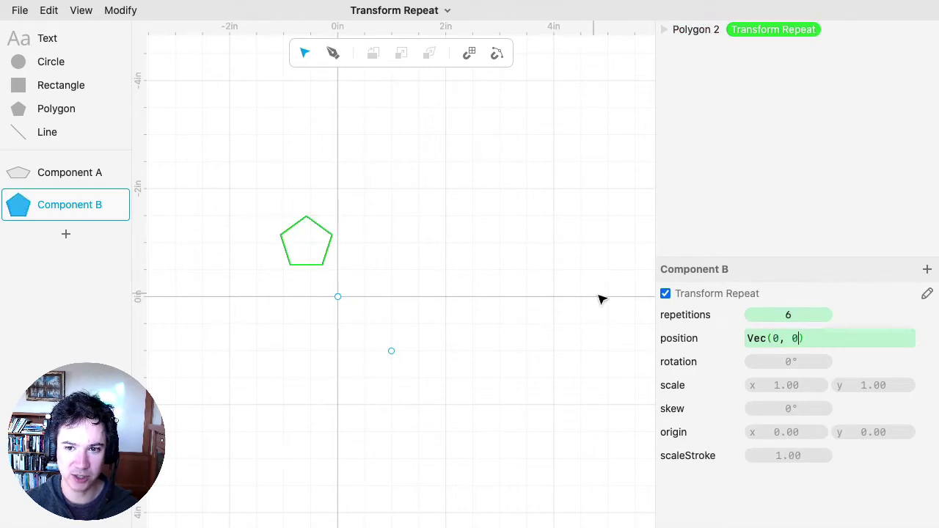
pyautogui.click(788, 361)
# Step: Set the repeat rotation to 30° and increase repetitions to 10
pyautogui.moveTo(789, 361); pyautogui.dragTo(880, 381)
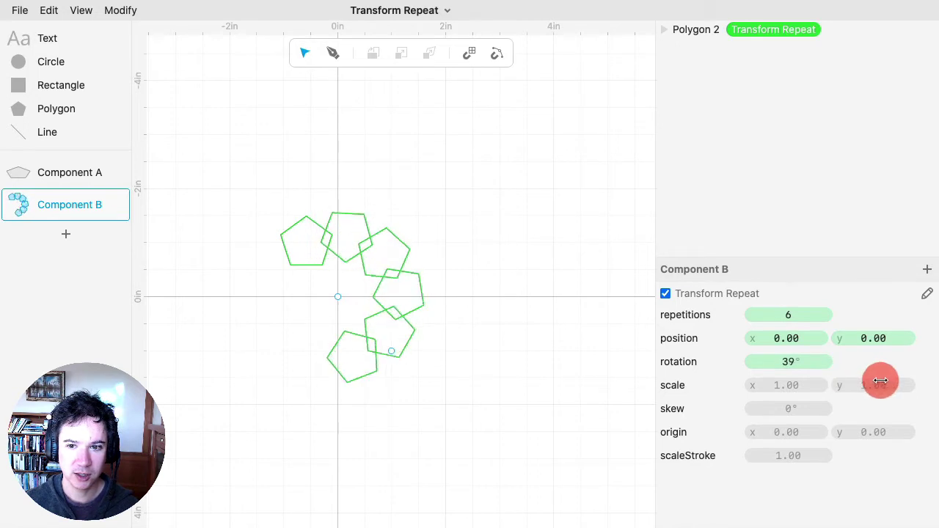
pyautogui.moveTo(783, 360)
pyautogui.mouseDown()
pyautogui.moveTo(820, 361)
pyautogui.moveTo(776, 356)
pyautogui.mouseUp()
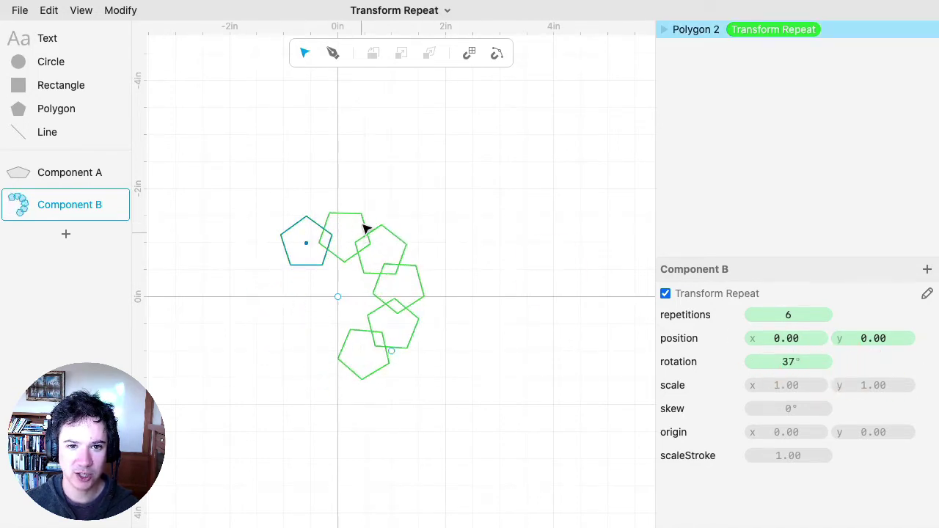
pyautogui.click(789, 362)
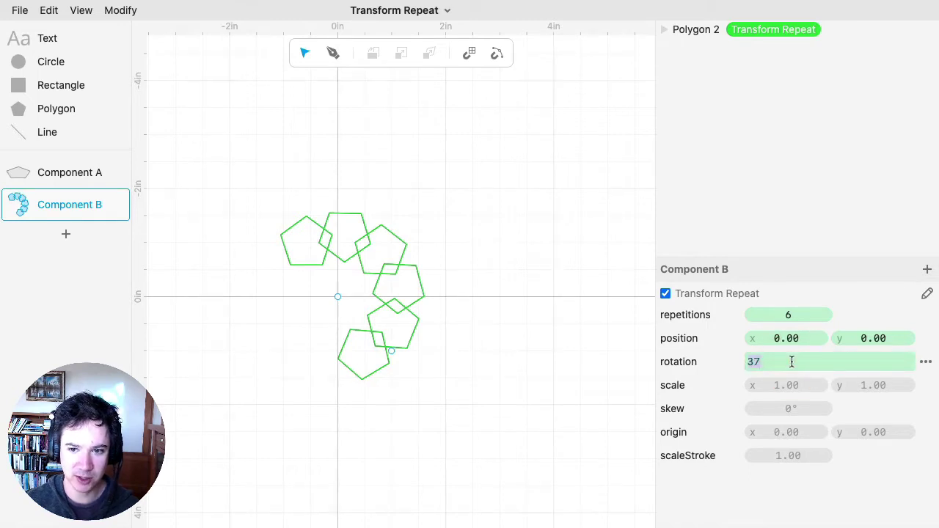
pyautogui.write('30')
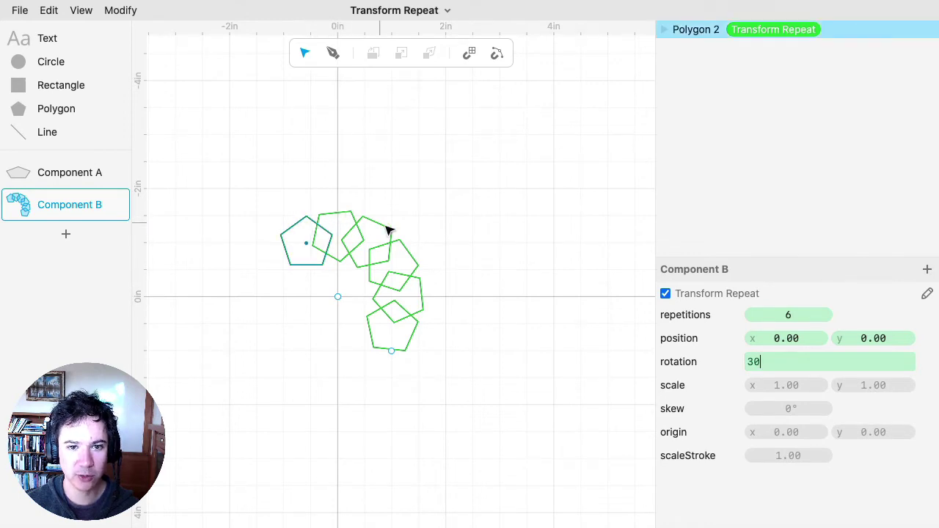
pyautogui.moveTo(792, 315); pyautogui.dragTo(797, 315)
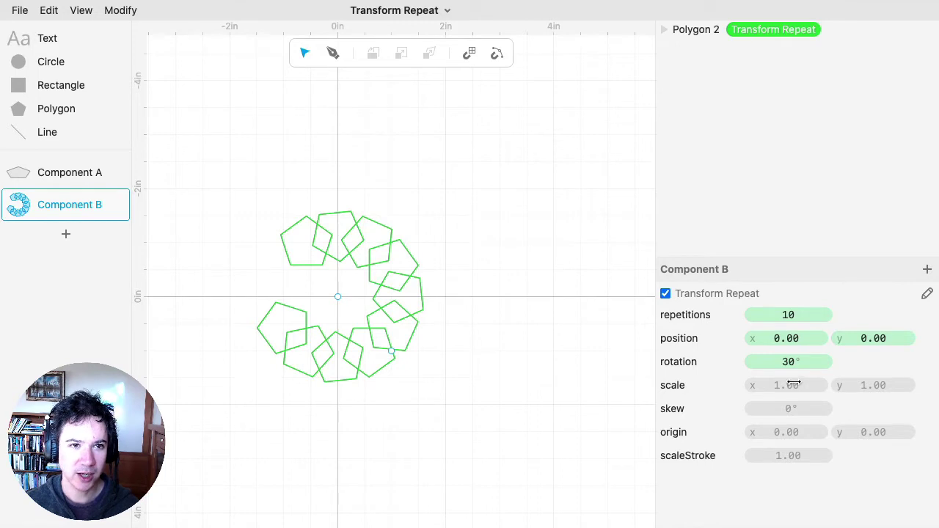
pyautogui.click(120, 10)
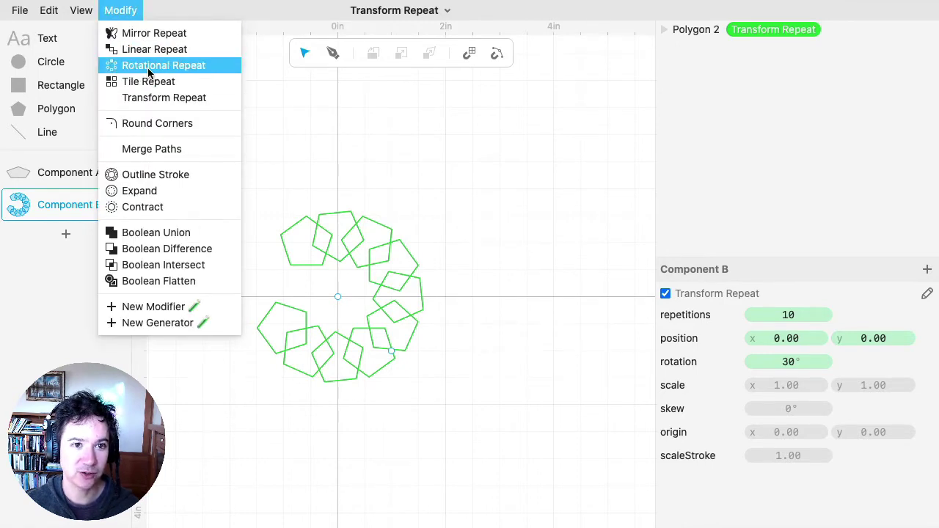
# Step: Set the Transform Repeat scale to 0.88 and raise repetitions to 13
pyautogui.click(130, 15)
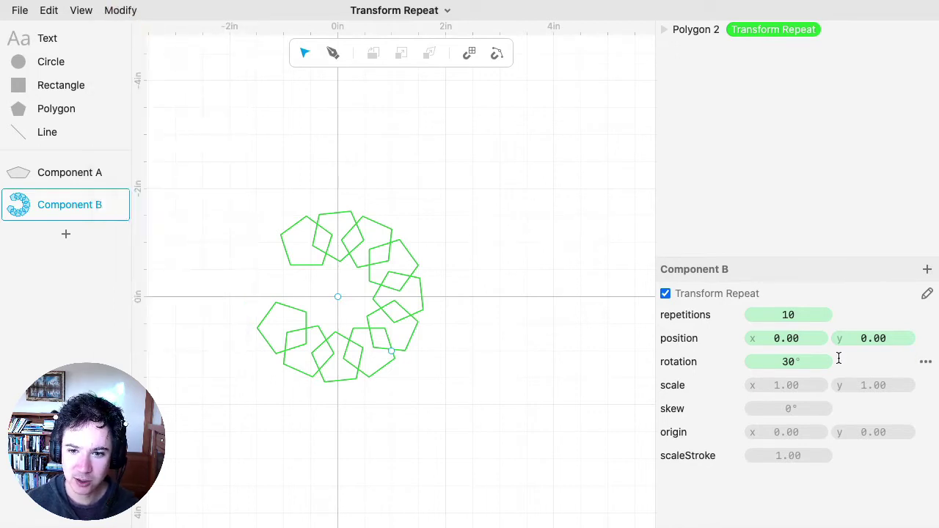
pyautogui.moveTo(790, 384)
pyautogui.mouseDown()
pyautogui.moveTo(731, 384)
pyautogui.moveTo(785, 384)
pyautogui.mouseUp()
pyautogui.moveTo(878, 387); pyautogui.dragTo(840, 389)
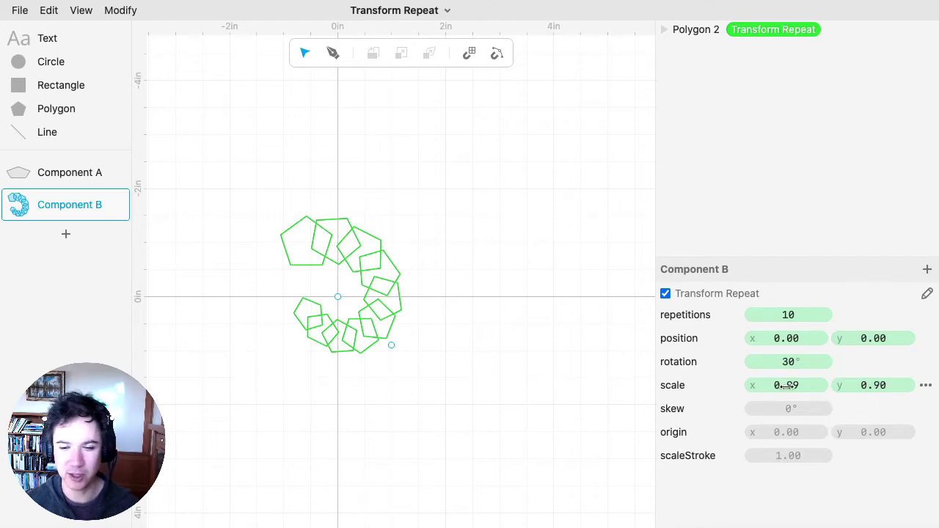
pyautogui.click(866, 386)
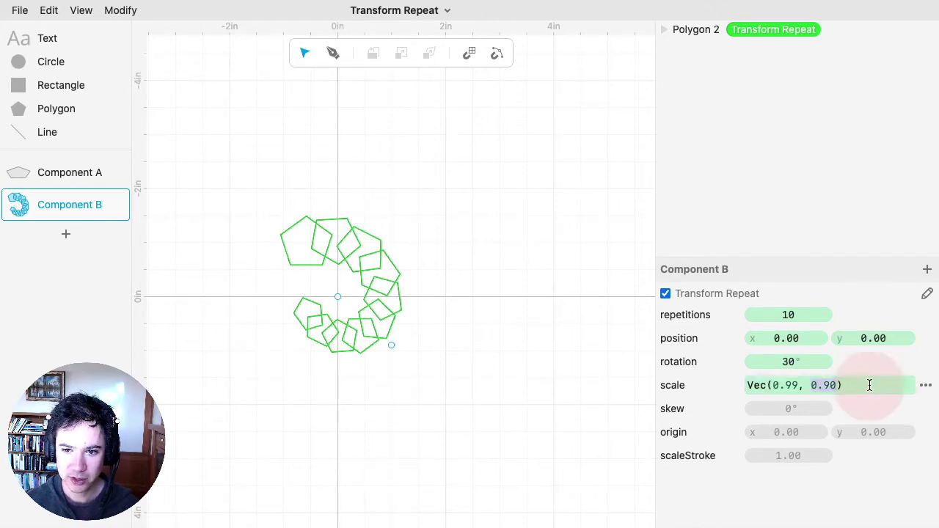
pyautogui.moveTo(855, 386); pyautogui.dragTo(738, 385)
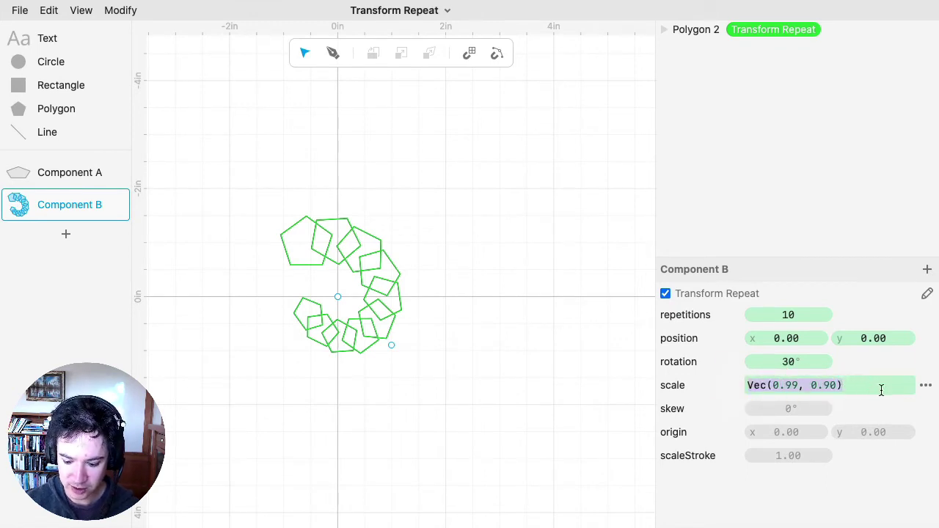
pyautogui.write('0.9')
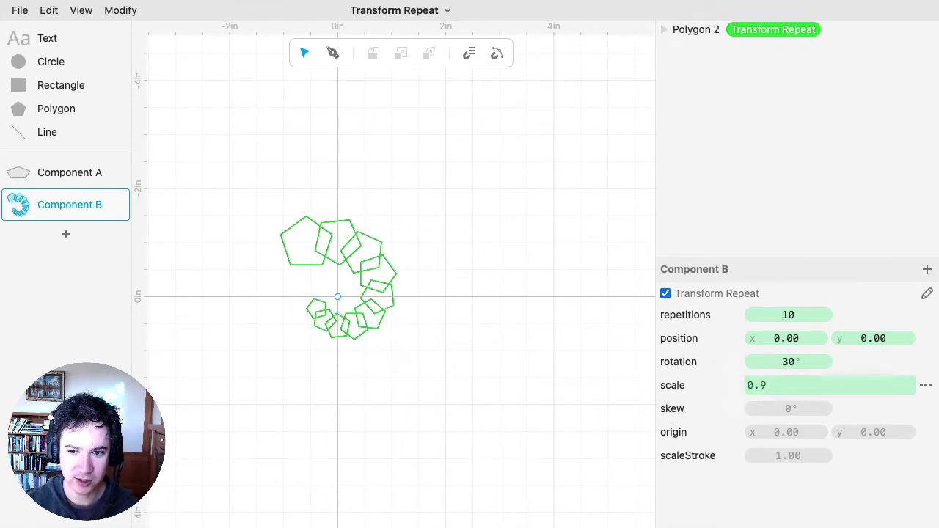
pyautogui.write('5')
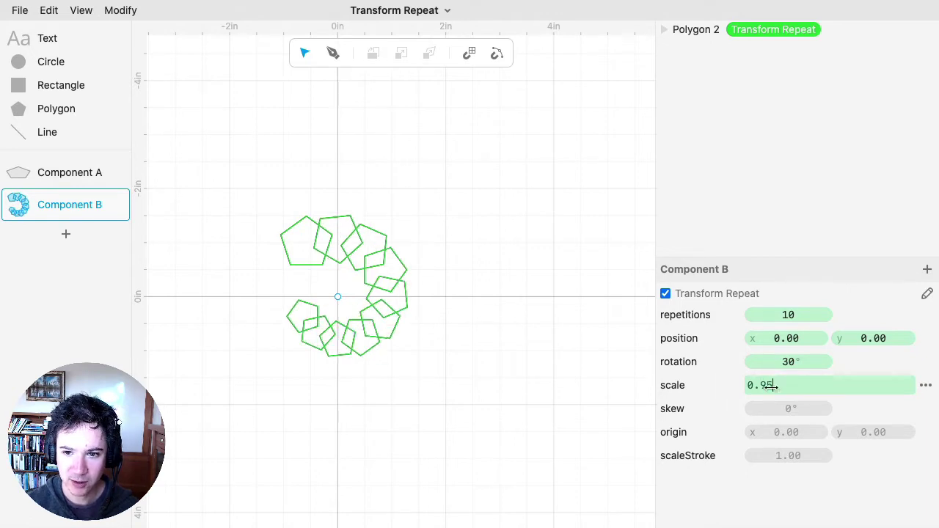
pyautogui.moveTo(766, 385); pyautogui.dragTo(797, 390)
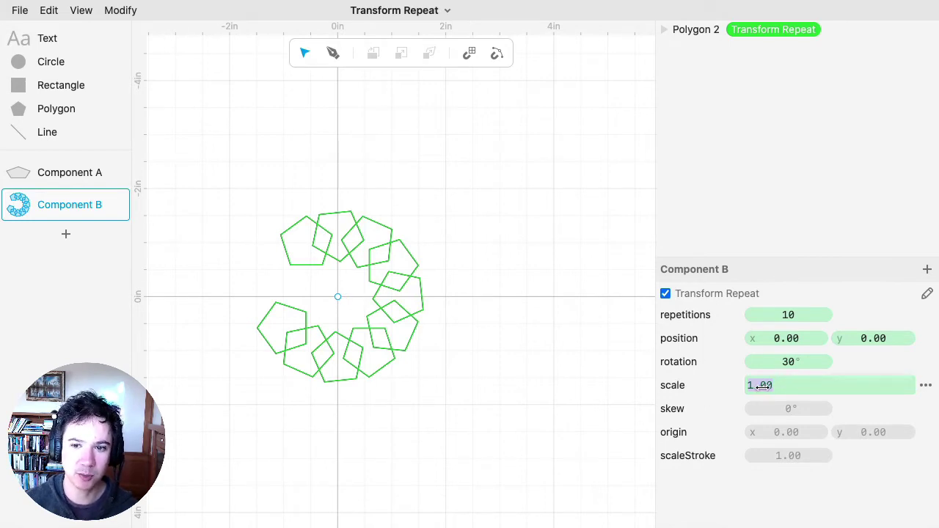
pyautogui.moveTo(761, 386); pyautogui.dragTo(734, 389)
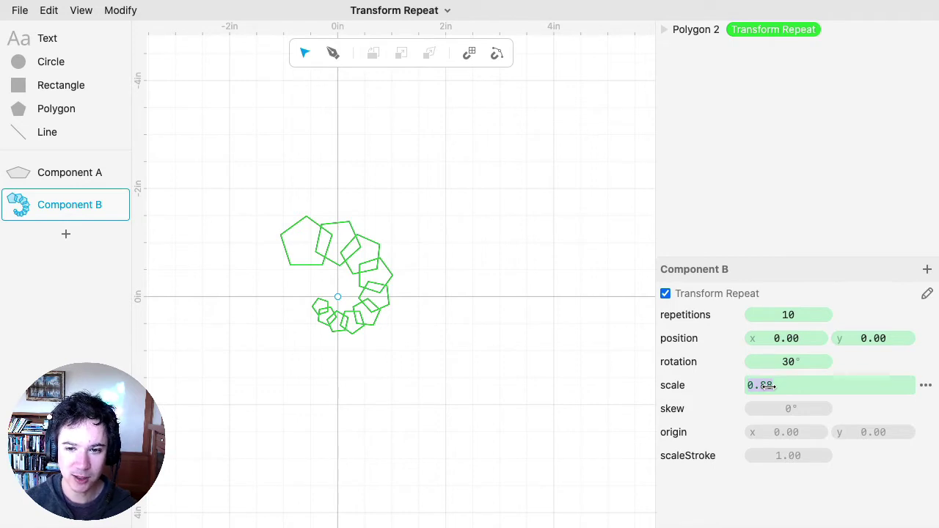
pyautogui.moveTo(796, 311)
pyautogui.mouseDown()
pyautogui.moveTo(790, 314)
pyautogui.moveTo(809, 314)
pyautogui.mouseUp()
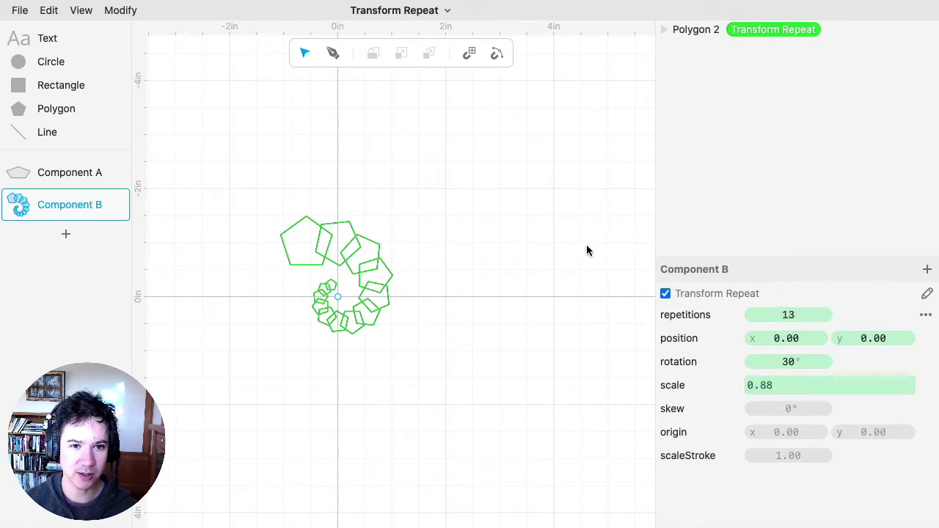
# Step: Move the original pentagon up-left to -1.03, -2.61
pyautogui.click(314, 223)
pyautogui.moveTo(314, 224); pyautogui.dragTo(291, 142)
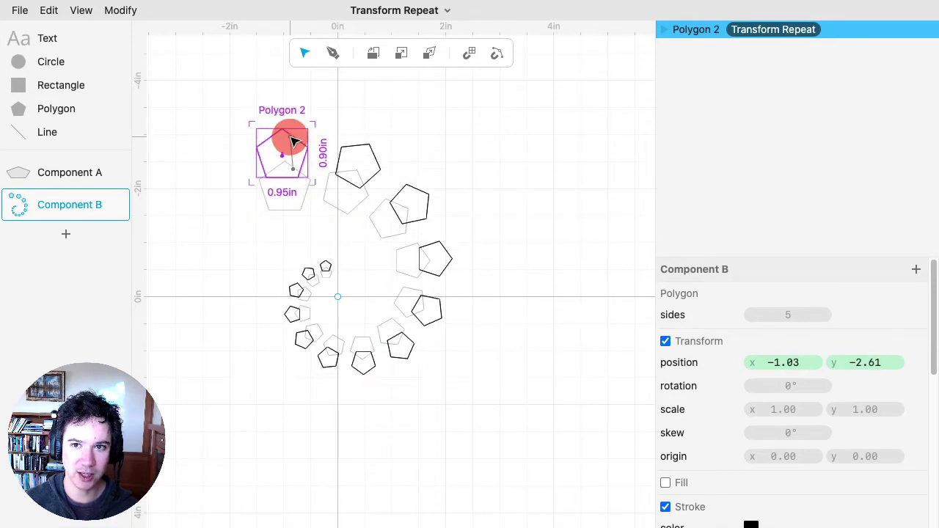
pyautogui.click(785, 28)
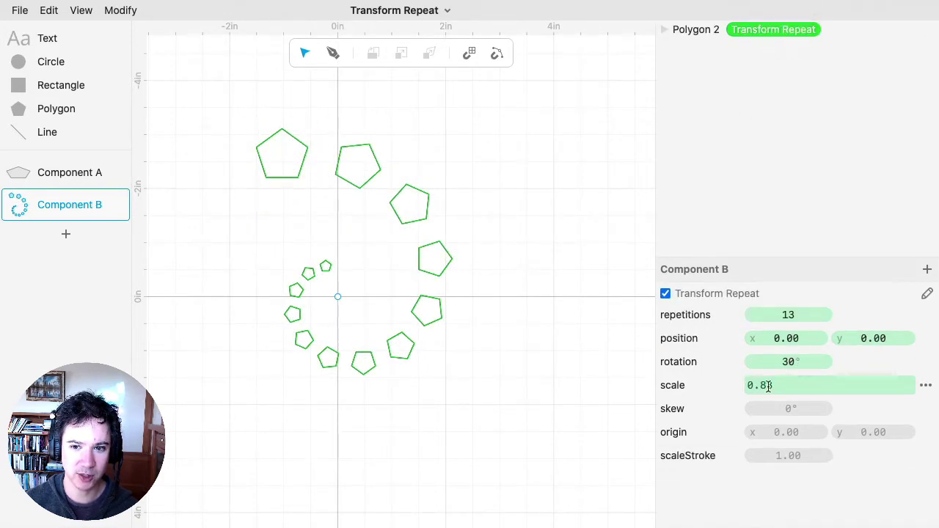
# Step: Set the repeat scale to 0.87 with 19 copies, then reselect the original pentagon
pyautogui.moveTo(768, 386)
pyautogui.mouseDown()
pyautogui.moveTo(759, 386)
pyautogui.moveTo(771, 374)
pyautogui.mouseUp()
pyautogui.moveTo(789, 316); pyautogui.dragTo(805, 313)
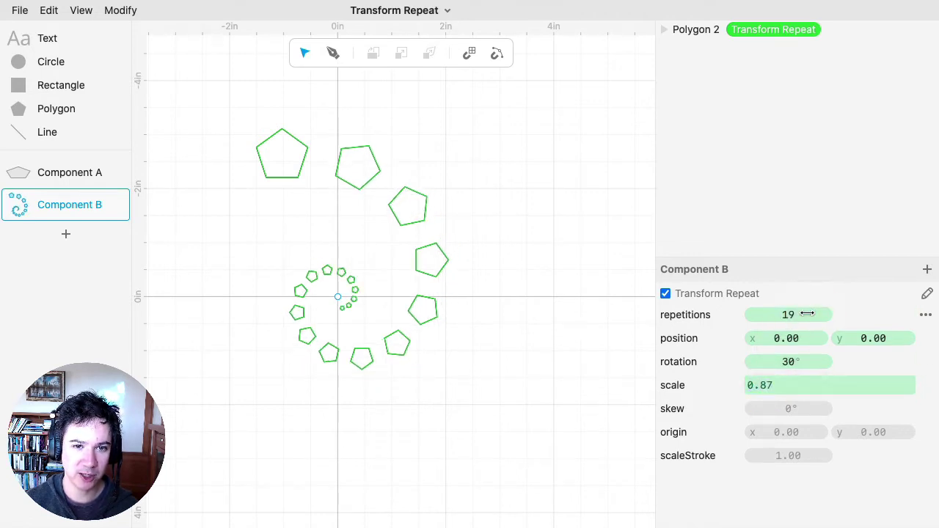
pyautogui.click(434, 139)
pyautogui.click(296, 140)
pyautogui.click(295, 138)
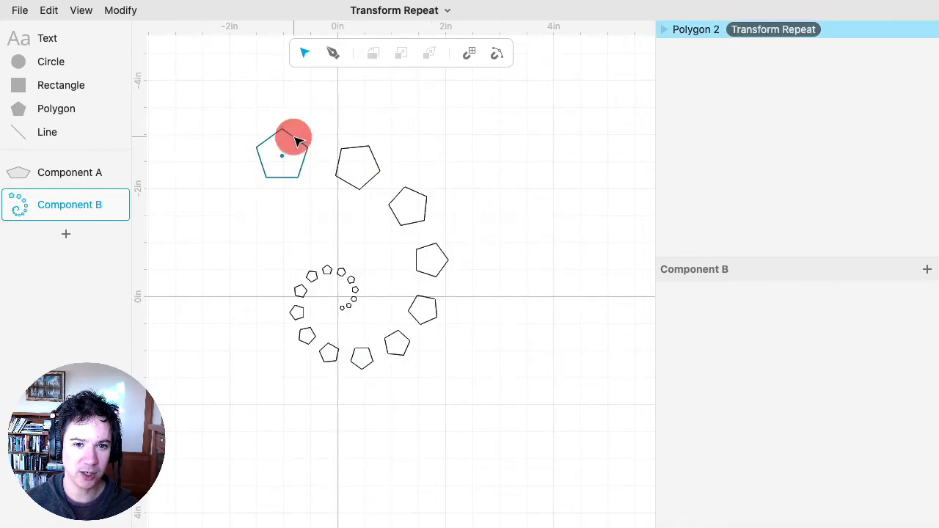
# Step: Wrap the pentagon spiral in a 6-fold Rotational Repeat
pyautogui.click(121, 13)
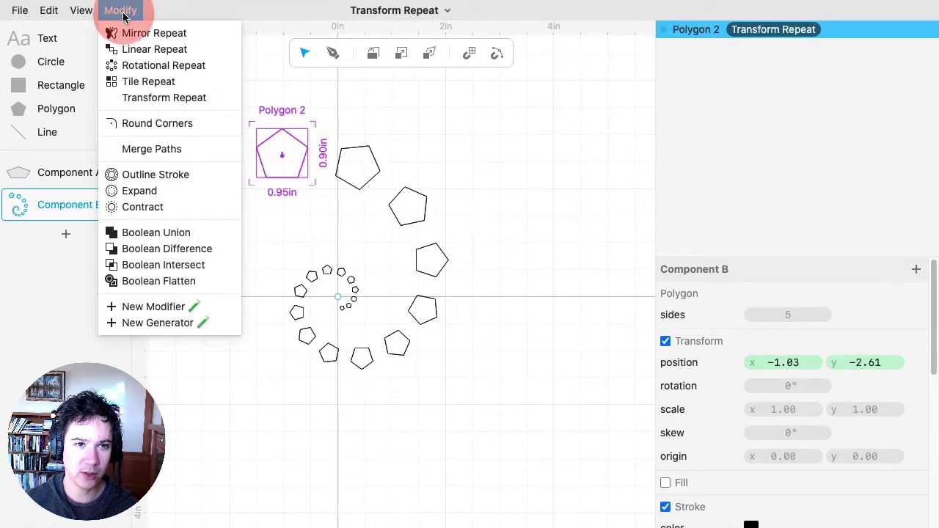
pyautogui.click(156, 65)
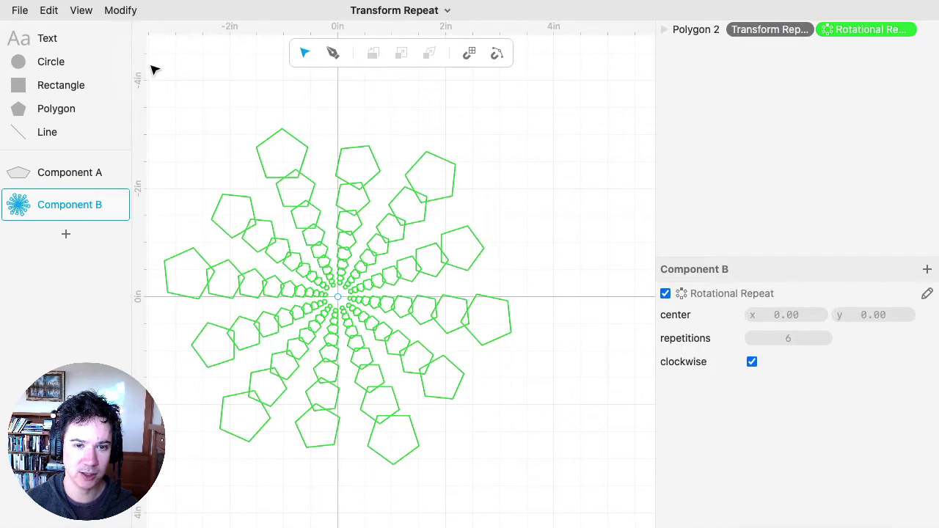
pyautogui.moveTo(787, 341); pyautogui.dragTo(719, 383)
pyautogui.click(763, 28)
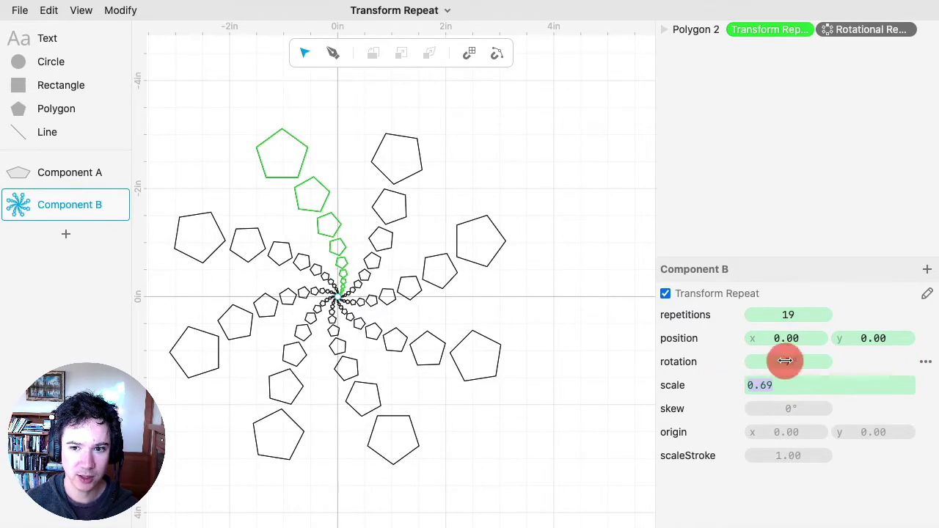
# Step: Give each spiral step 18° rotation and about 0.69 scale, with seven rotational arms
pyautogui.moveTo(787, 361); pyautogui.dragTo(807, 360)
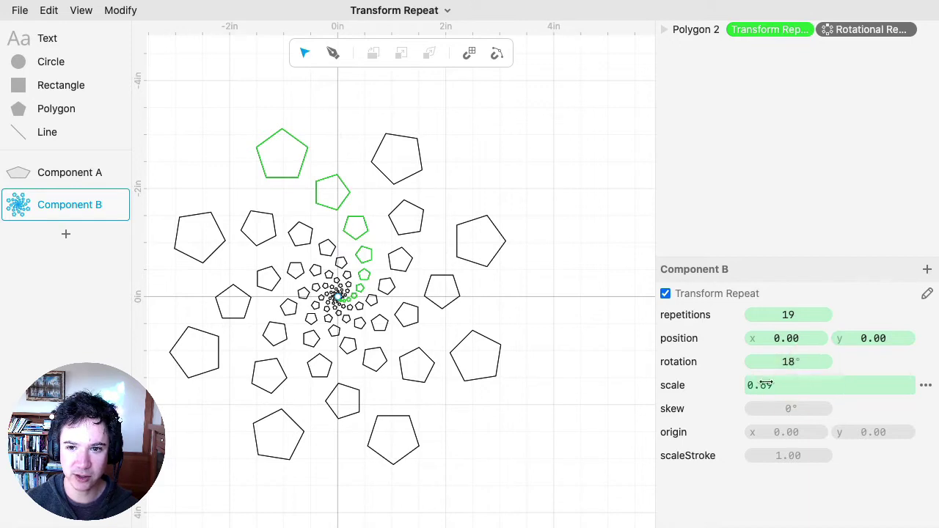
pyautogui.moveTo(764, 384); pyautogui.dragTo(765, 385)
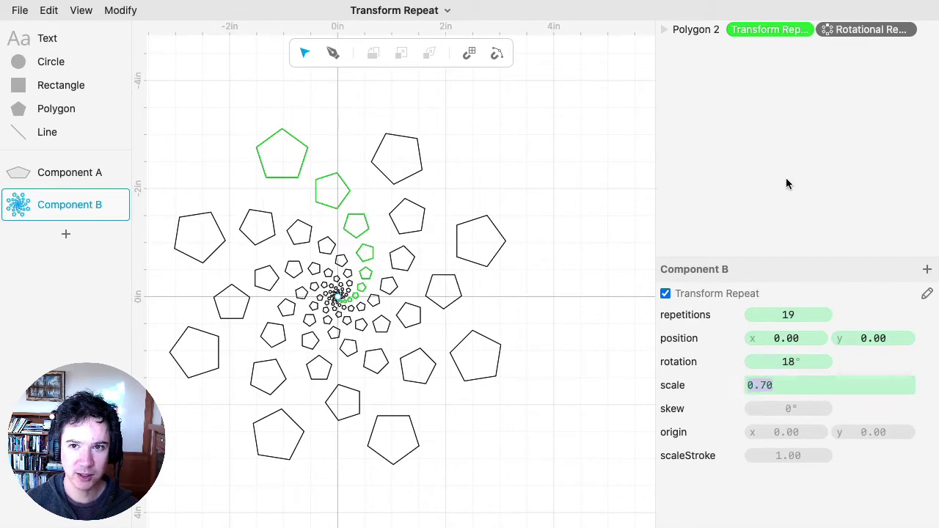
pyautogui.click(865, 29)
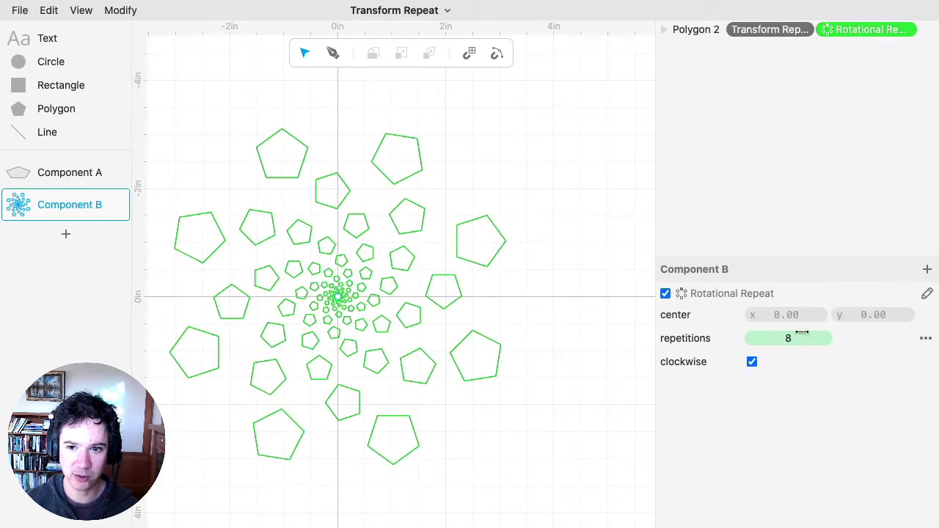
pyautogui.moveTo(787, 337)
pyautogui.mouseDown()
pyautogui.moveTo(795, 335)
pyautogui.moveTo(787, 337)
pyautogui.mouseUp()
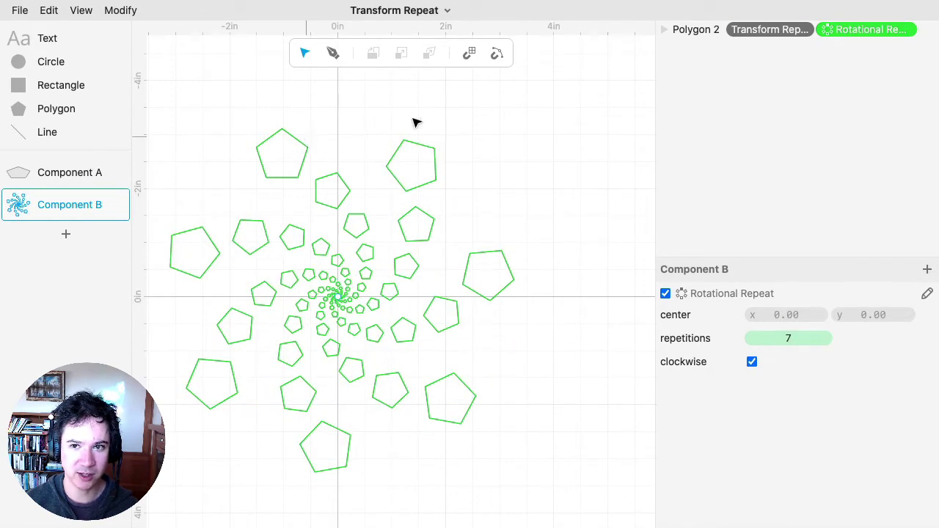
pyautogui.click(783, 37)
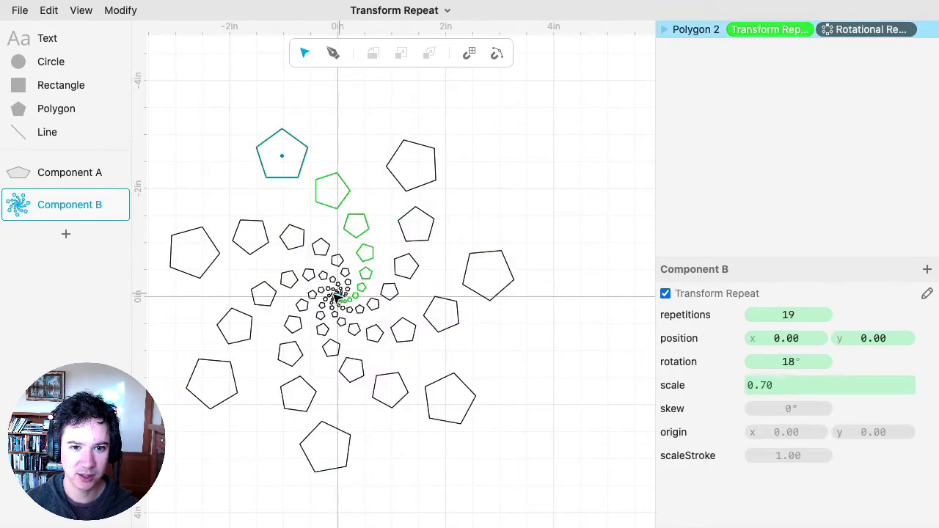
pyautogui.click(860, 32)
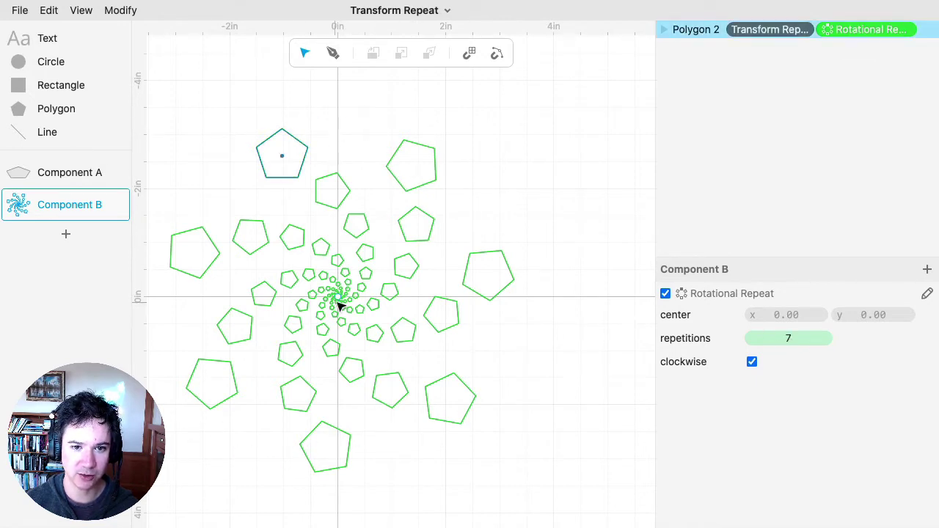
pyautogui.click(768, 31)
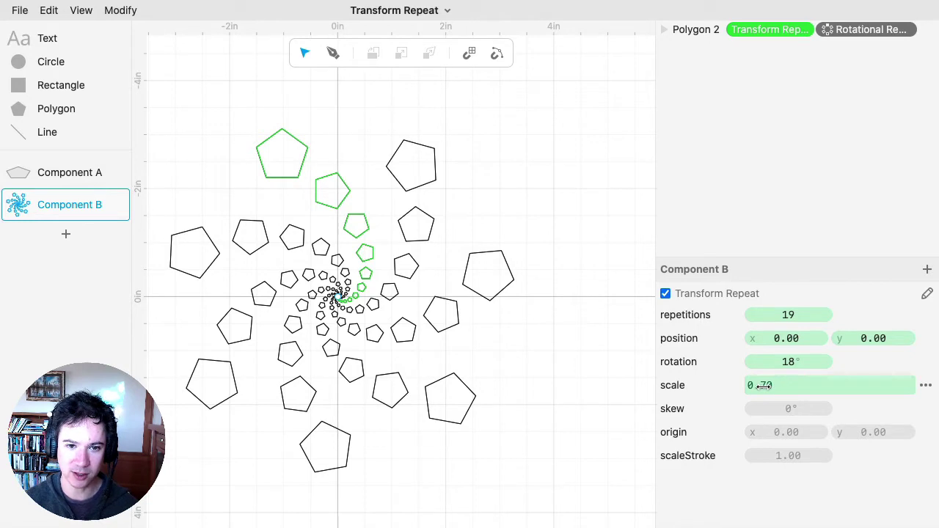
pyautogui.moveTo(760, 385)
pyautogui.mouseDown()
pyautogui.moveTo(746, 383)
pyautogui.moveTo(758, 385)
pyautogui.mouseUp()
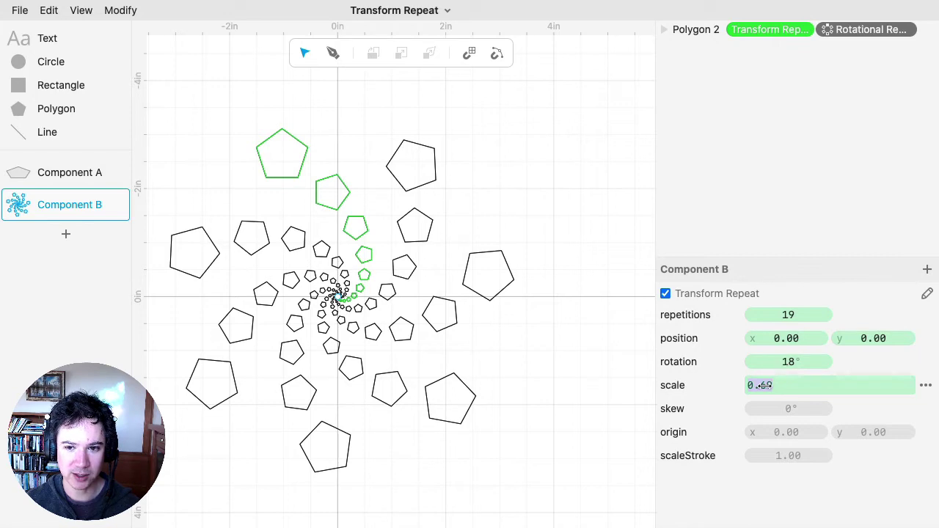
pyautogui.click(538, 177)
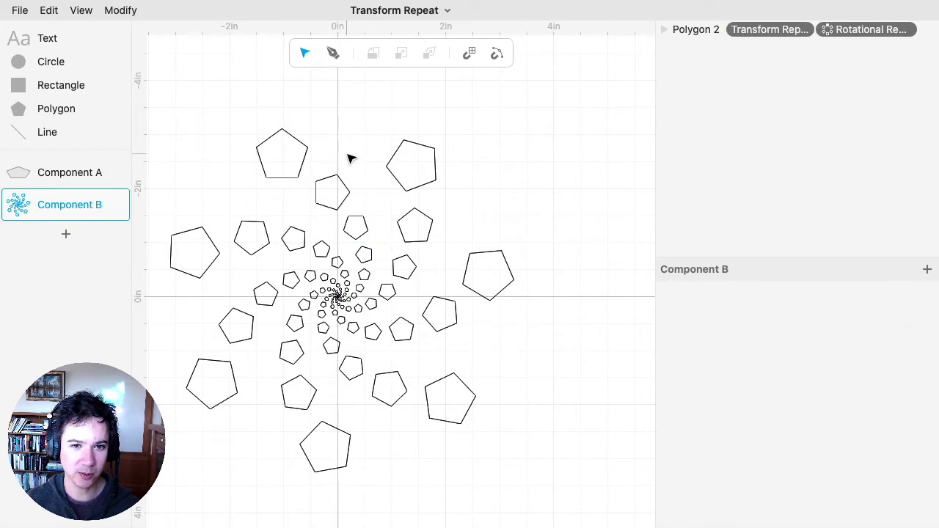
# Step: Fine-tune the Transform Repeat scale factor, then deselect to view the swirl
pyautogui.click(770, 29)
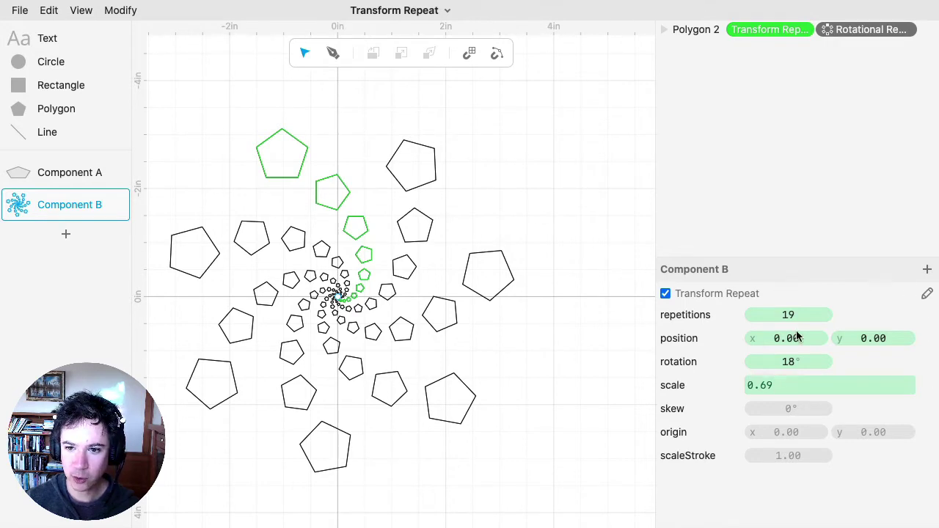
pyautogui.moveTo(757, 385)
pyautogui.mouseDown()
pyautogui.moveTo(749, 383)
pyautogui.moveTo(780, 384)
pyautogui.moveTo(766, 385)
pyautogui.mouseUp()
pyautogui.click(591, 155)
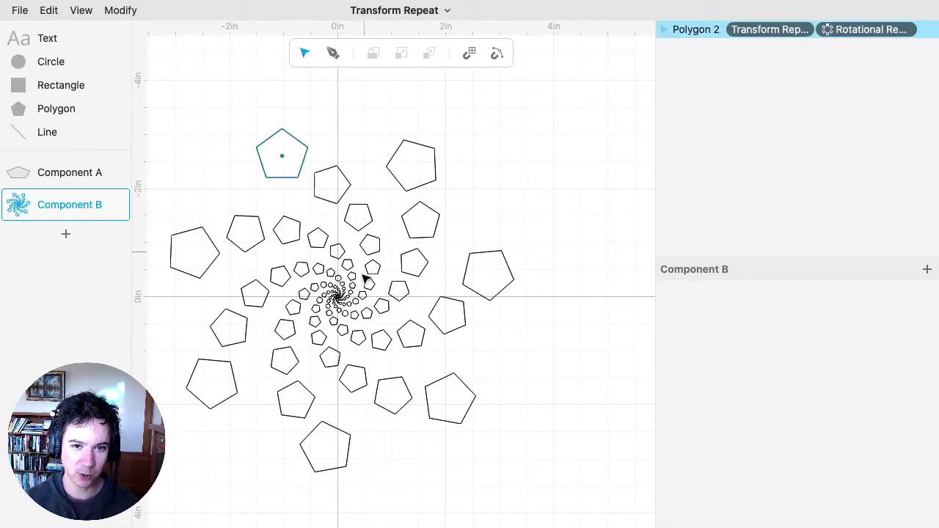
# Step: Add Component C and draw a four-anchor S-curve from 0,-1.91 down to the x-axis
pyautogui.click(65, 234)
pyautogui.click(240, 225)
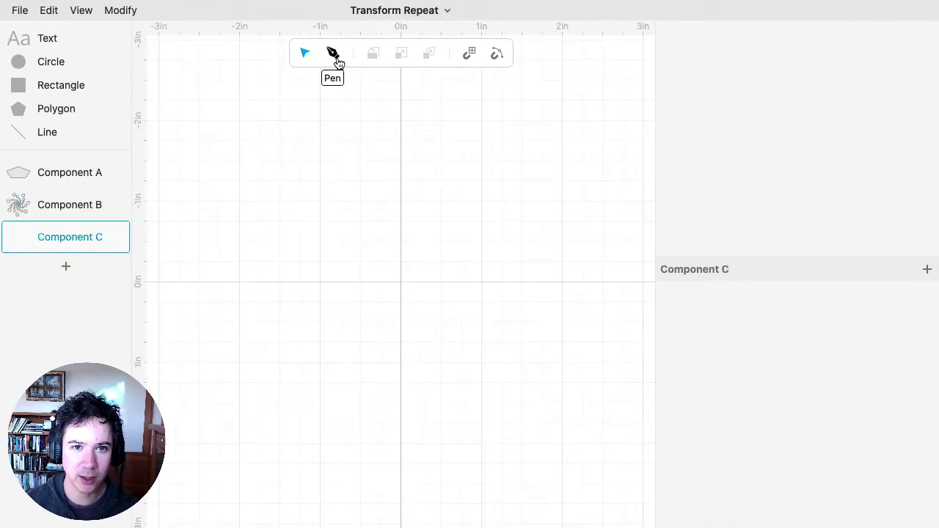
pyautogui.click(334, 56)
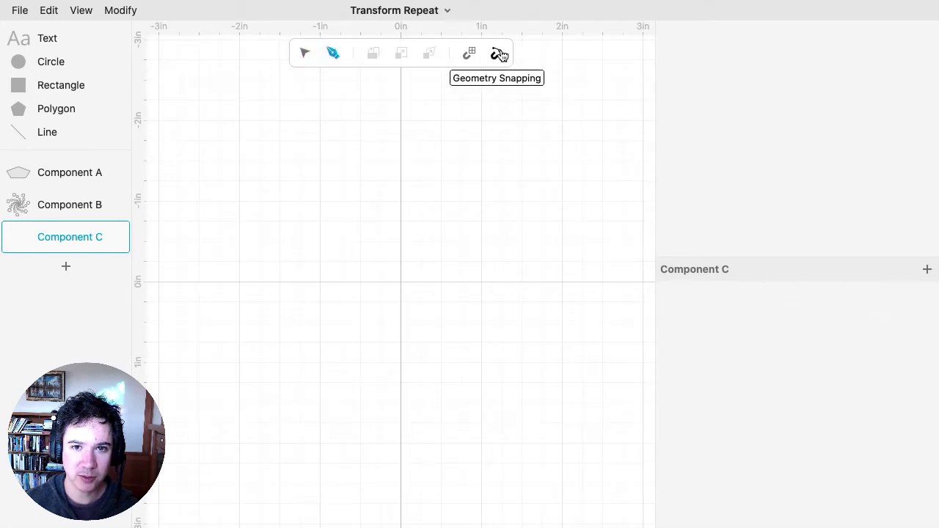
pyautogui.click(499, 55)
pyautogui.moveTo(497, 104)
pyautogui.mouseDown()
pyautogui.moveTo(497, 138)
pyautogui.moveTo(428, 159)
pyautogui.moveTo(402, 130)
pyautogui.moveTo(421, 142)
pyautogui.mouseUp()
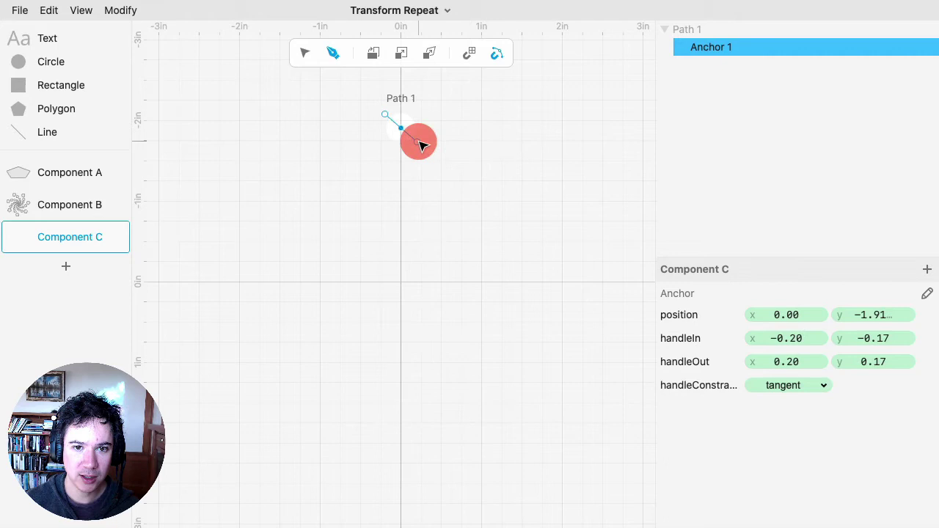
pyautogui.click(439, 201)
pyautogui.moveTo(441, 204); pyautogui.dragTo(440, 227)
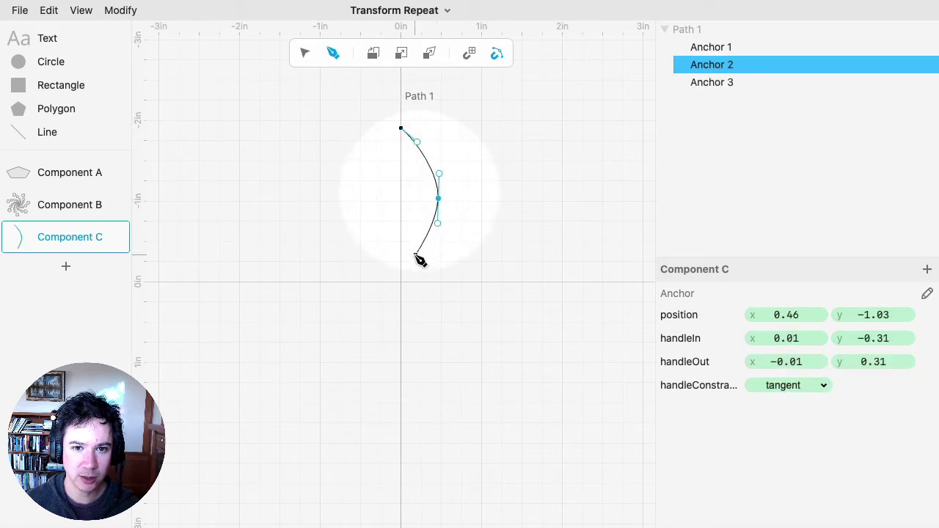
pyautogui.moveTo(415, 255); pyautogui.dragTo(417, 272)
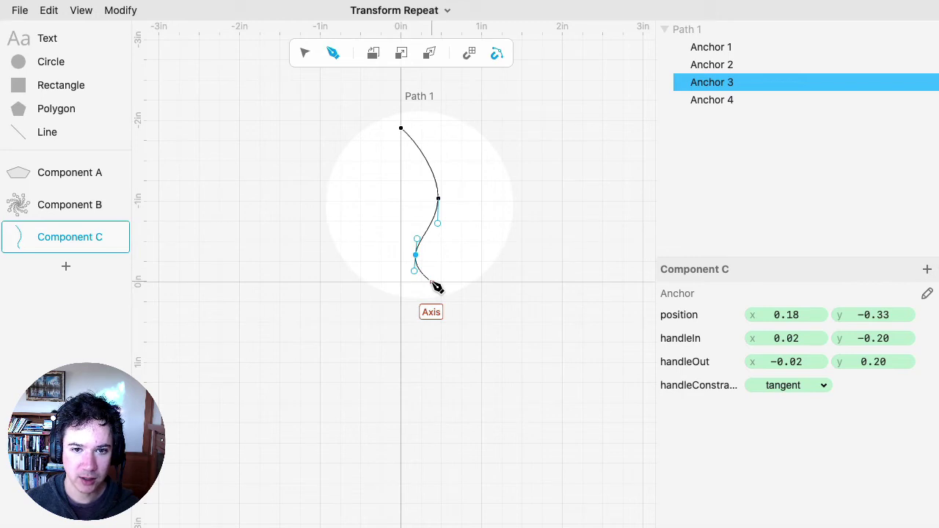
pyautogui.moveTo(431, 282); pyautogui.dragTo(446, 284)
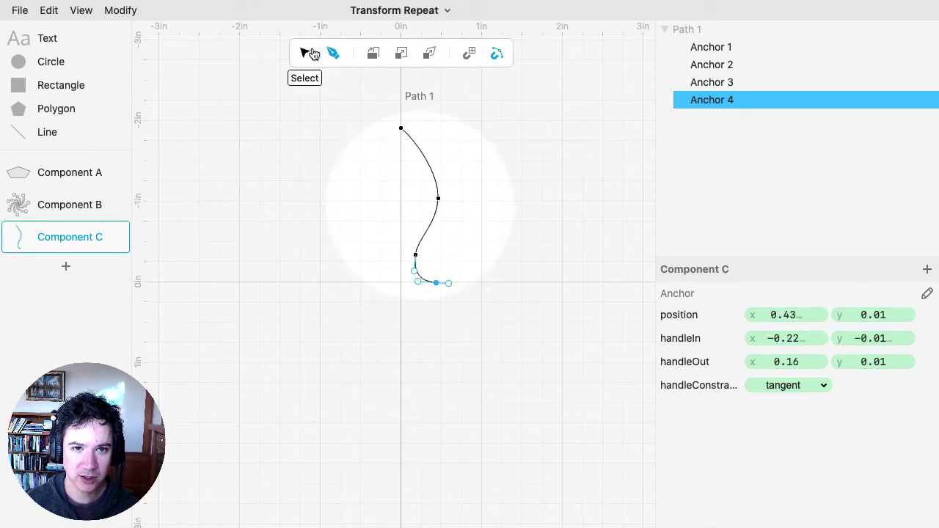
pyautogui.click(311, 54)
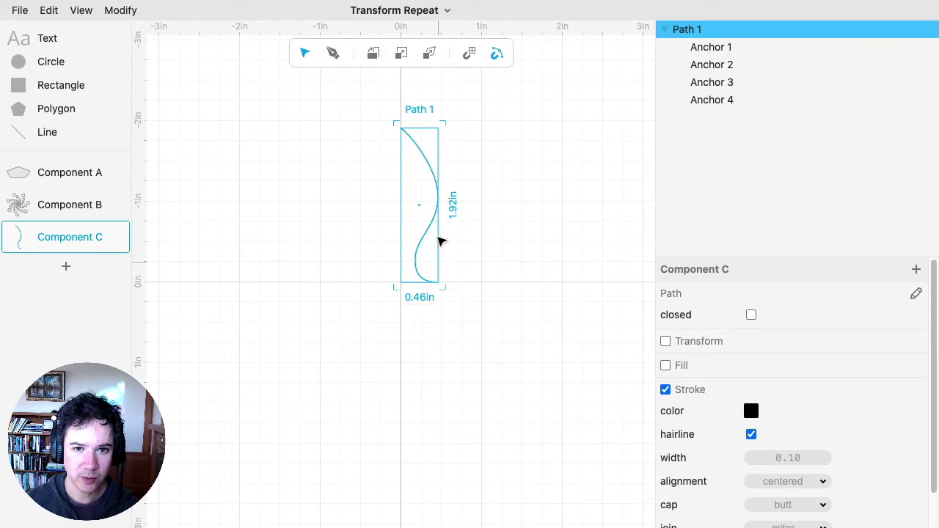
# Step: Apply Mirror Repeat to Path 1 to form a symmetric leaf outline
pyautogui.click(135, 13)
pyautogui.click(140, 30)
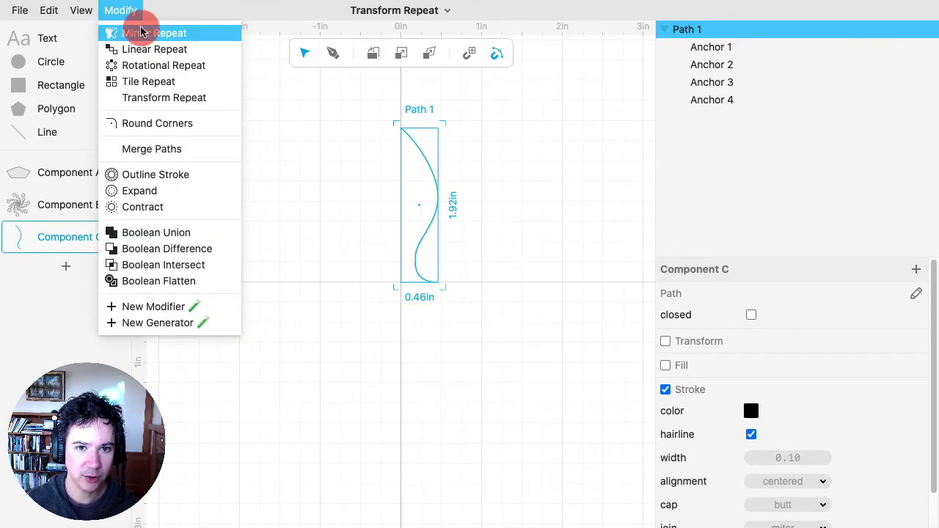
pyautogui.click(518, 188)
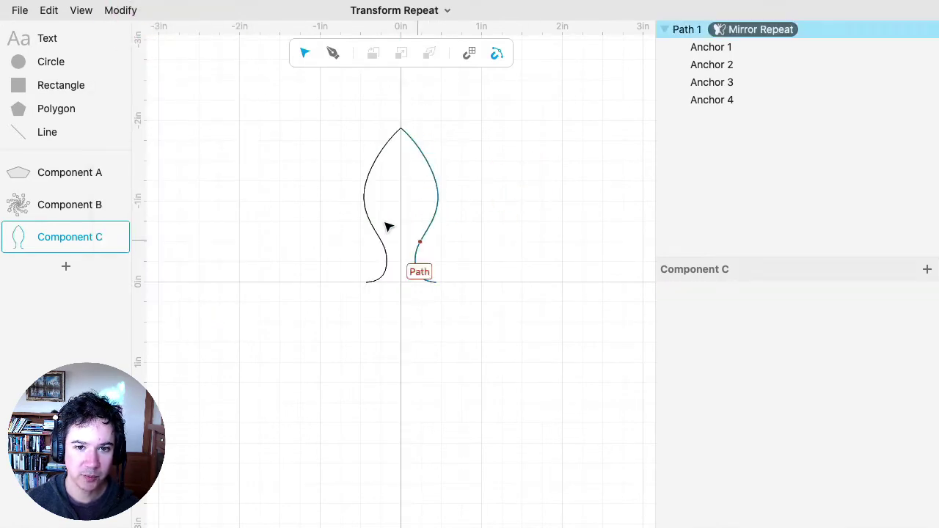
# Step: Rename the component to Leaf and add a new empty Component C
pyautogui.doubleClick(87, 236)
pyautogui.write('Leaf')
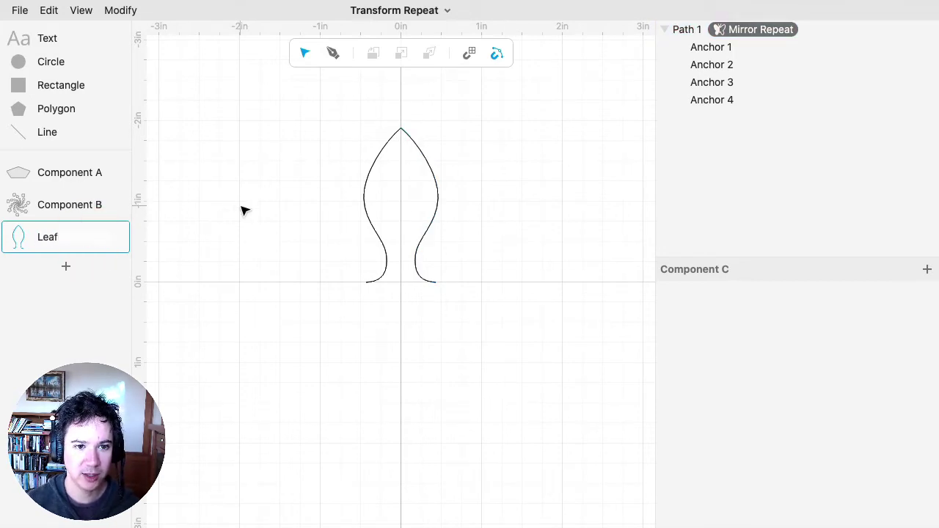
pyautogui.press('Return')
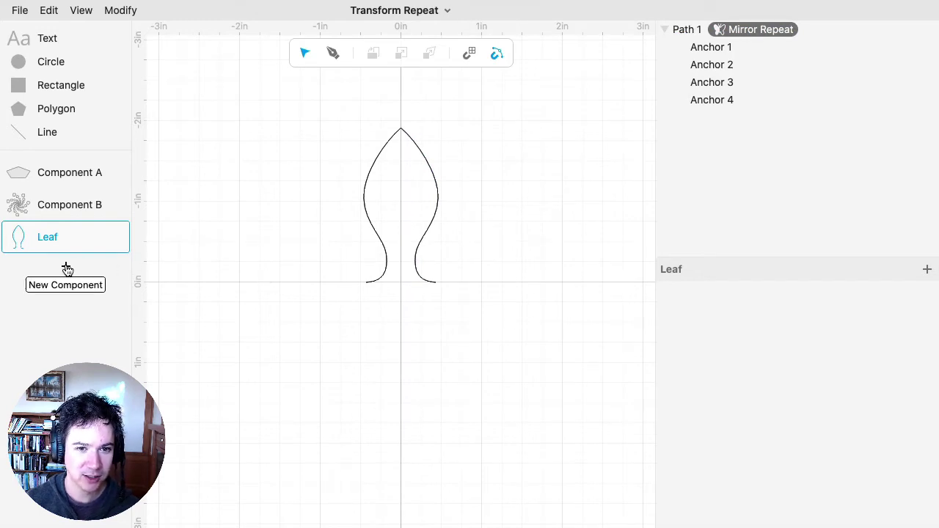
pyautogui.click(66, 266)
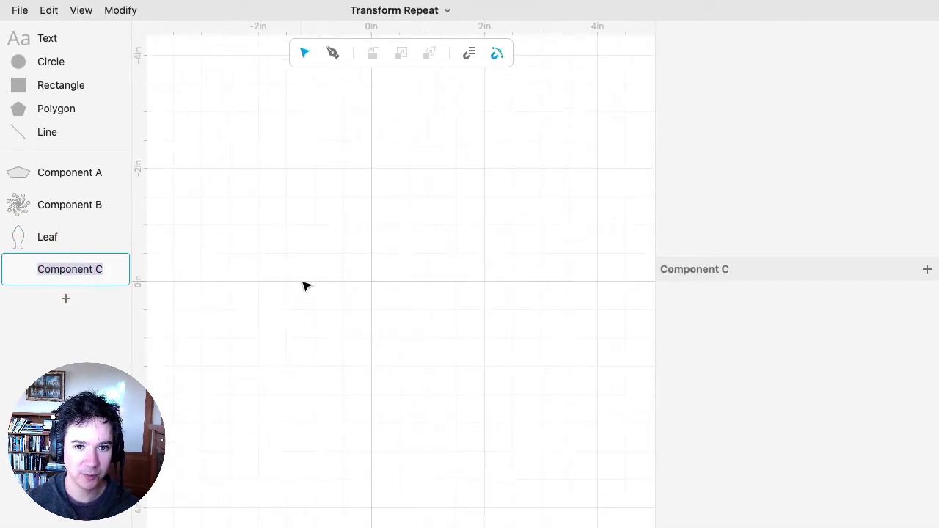
# Step: Place a Leaf instance and give it a Transform Repeat of six leaves spaced 1.09 apart
pyautogui.moveTo(84, 240); pyautogui.dragTo(335, 247)
pyautogui.click(127, 13)
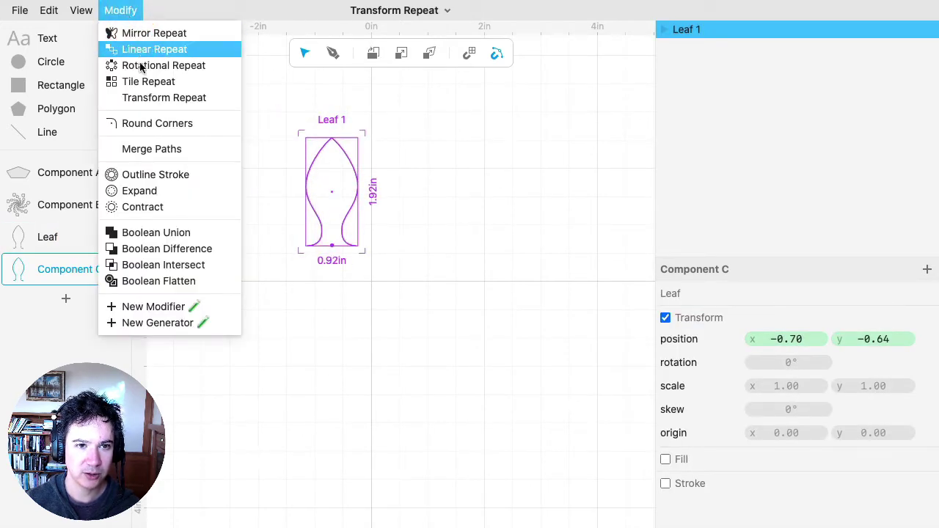
pyautogui.click(152, 98)
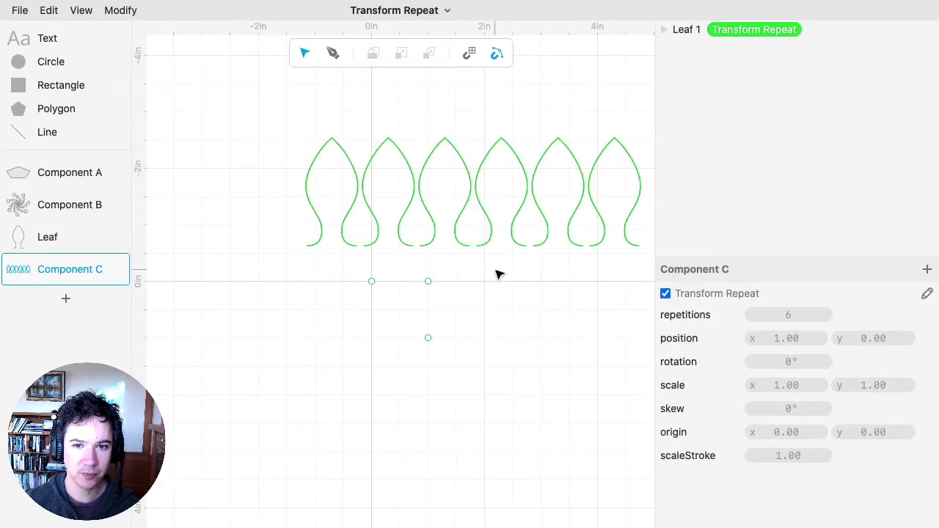
pyautogui.moveTo(496, 272); pyautogui.dragTo(422, 282)
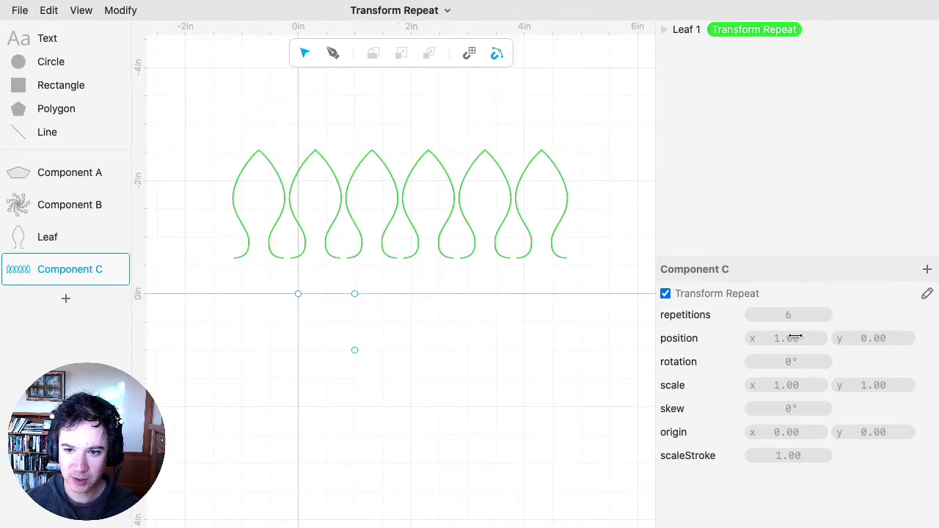
pyautogui.moveTo(796, 337)
pyautogui.mouseDown()
pyautogui.moveTo(782, 335)
pyautogui.moveTo(811, 339)
pyautogui.mouseUp()
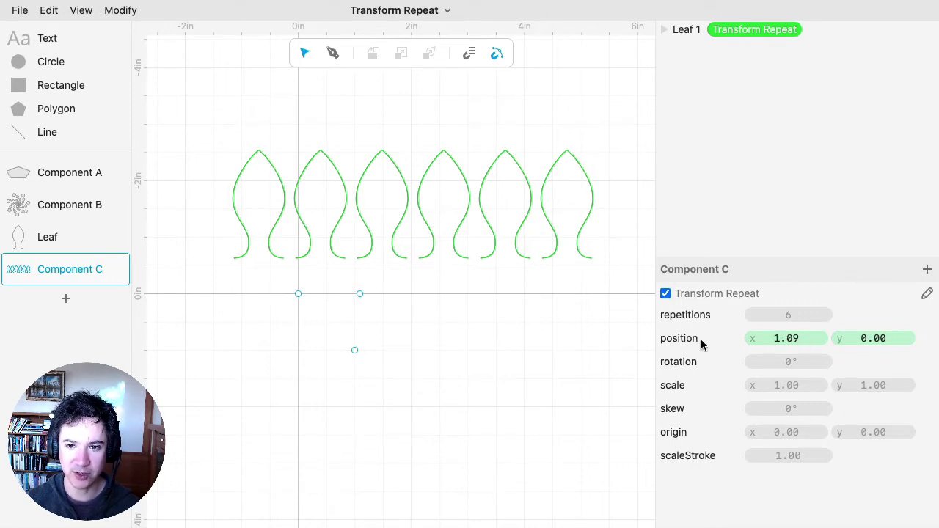
# Step: Set the repeat to 12° rotation and 1.10, 0.22 offset, and move Leaf 1 to y -1.20
pyautogui.moveTo(790, 338); pyautogui.dragTo(817, 360)
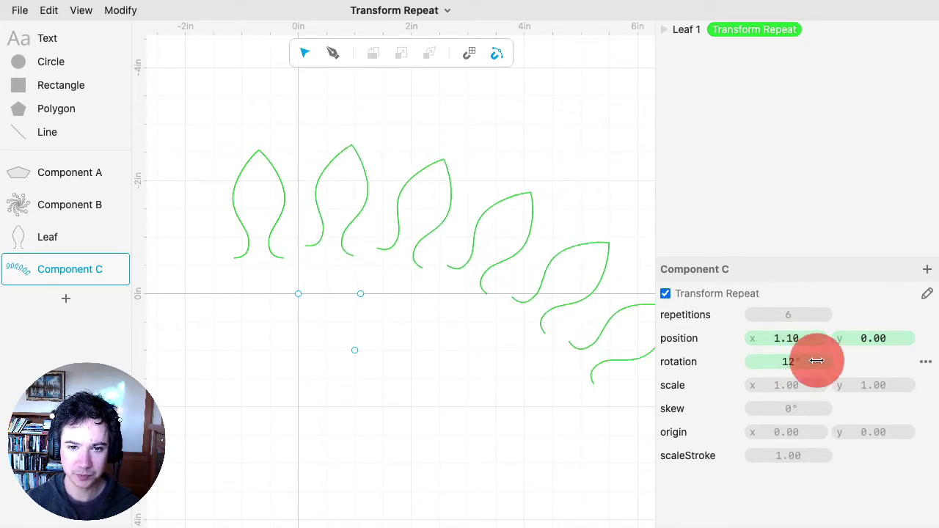
pyautogui.click(287, 170)
pyautogui.moveTo(287, 170); pyautogui.dragTo(287, 161)
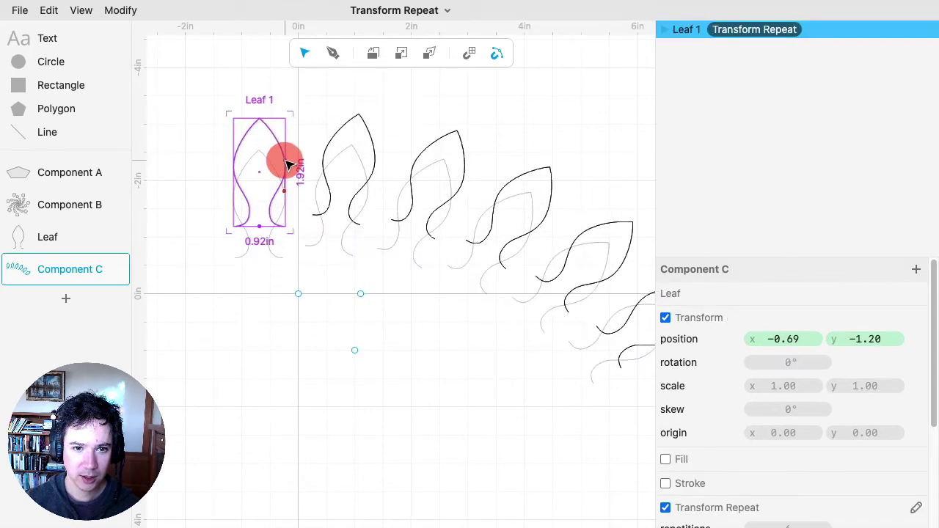
pyautogui.click(754, 31)
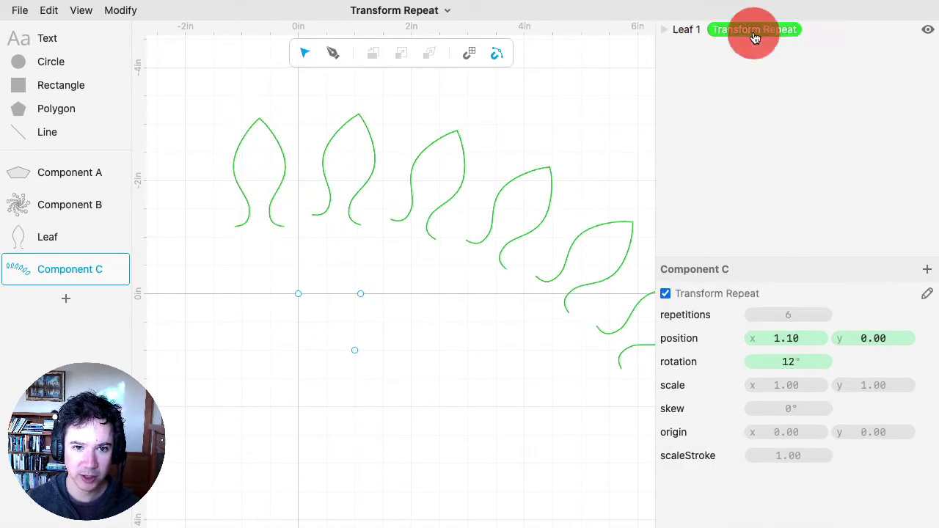
pyautogui.moveTo(873, 339); pyautogui.dragTo(926, 335)
pyautogui.moveTo(783, 358)
pyautogui.mouseDown()
pyautogui.moveTo(775, 361)
pyautogui.moveTo(799, 365)
pyautogui.mouseUp()
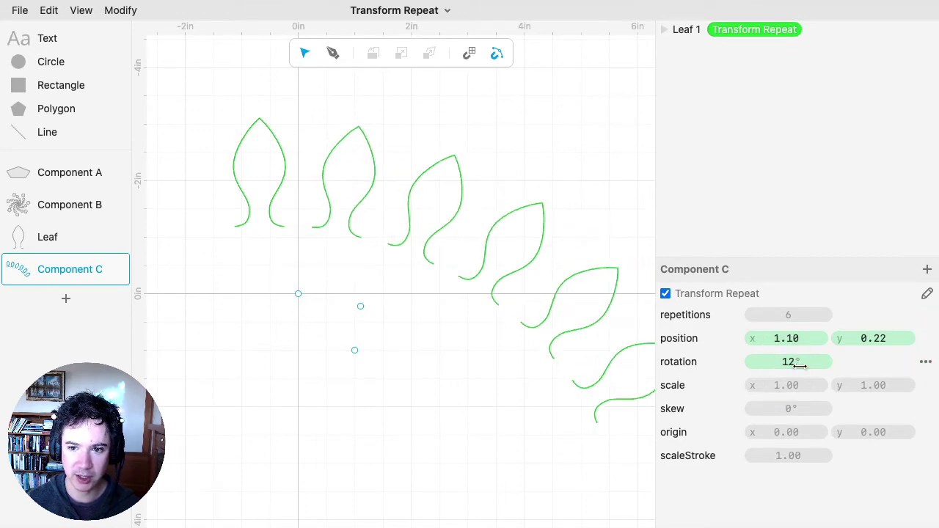
pyautogui.click(919, 384)
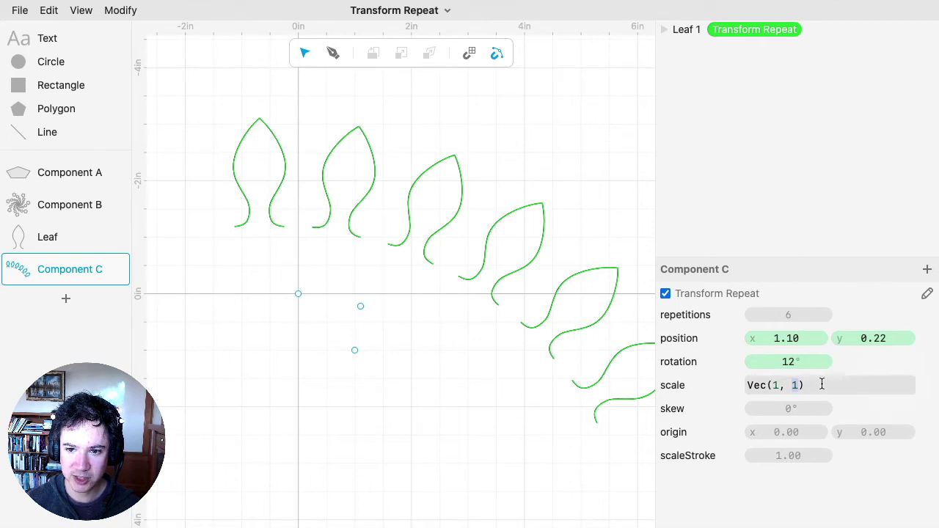
# Step: Set repeat scale 0.82, rotation 22°, position 0.46, 0.11 and 17 repetitions
pyautogui.moveTo(822, 385); pyautogui.dragTo(723, 385)
pyautogui.write('0.9')
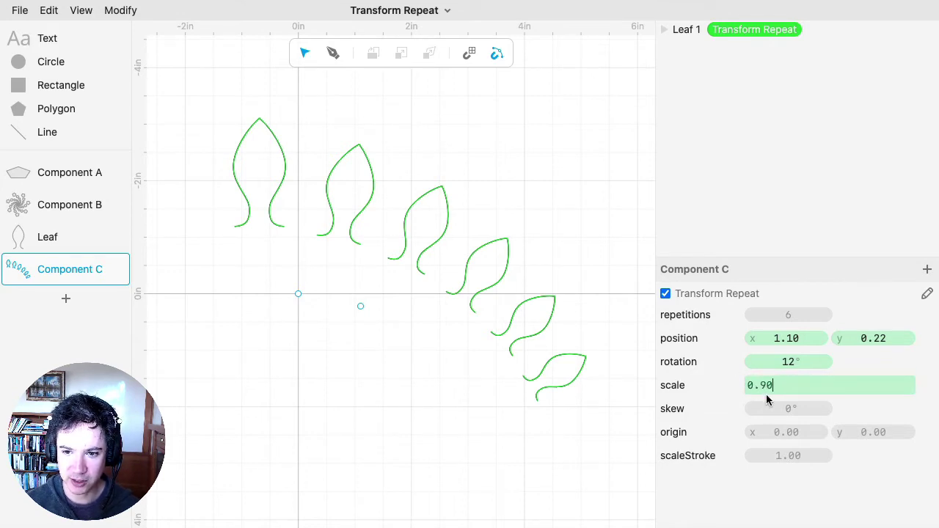
pyautogui.moveTo(767, 386); pyautogui.dragTo(744, 385)
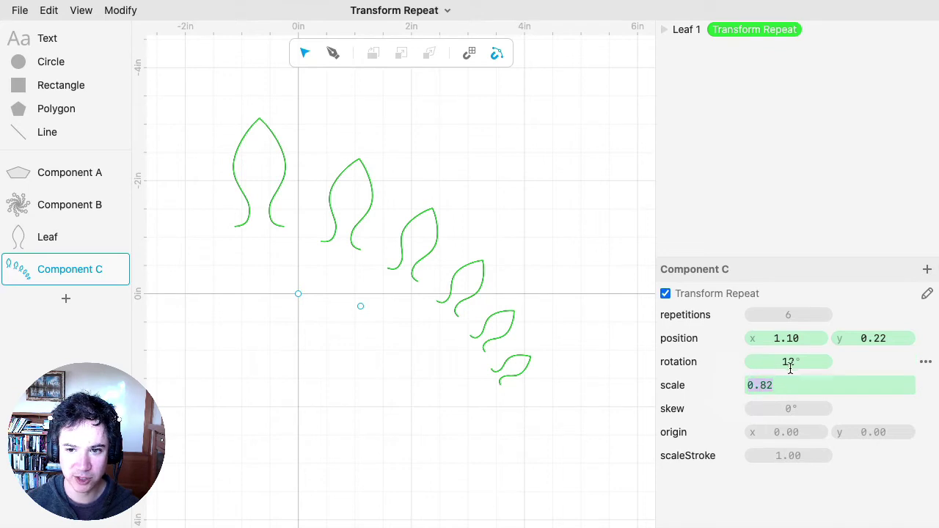
pyautogui.moveTo(790, 361); pyautogui.dragTo(687, 335)
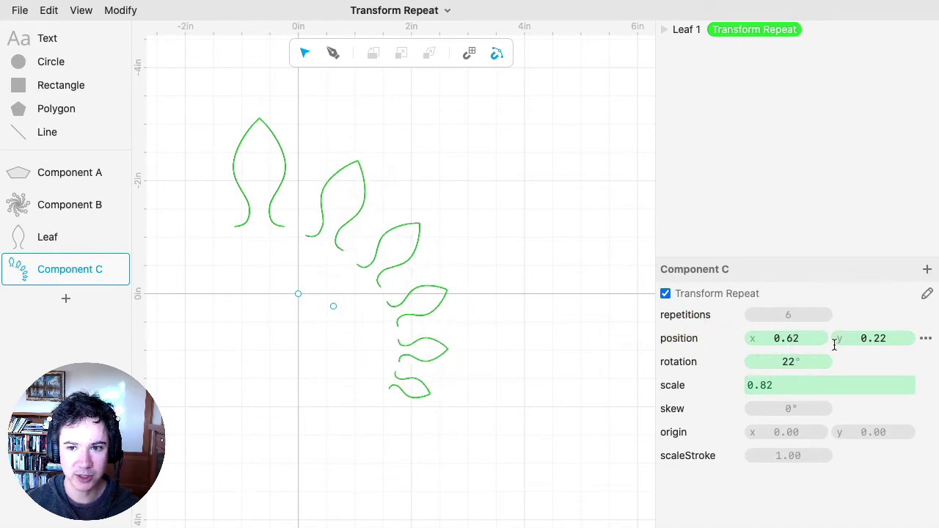
pyautogui.moveTo(869, 338)
pyautogui.mouseDown()
pyautogui.moveTo(747, 338)
pyautogui.moveTo(856, 341)
pyautogui.mouseUp()
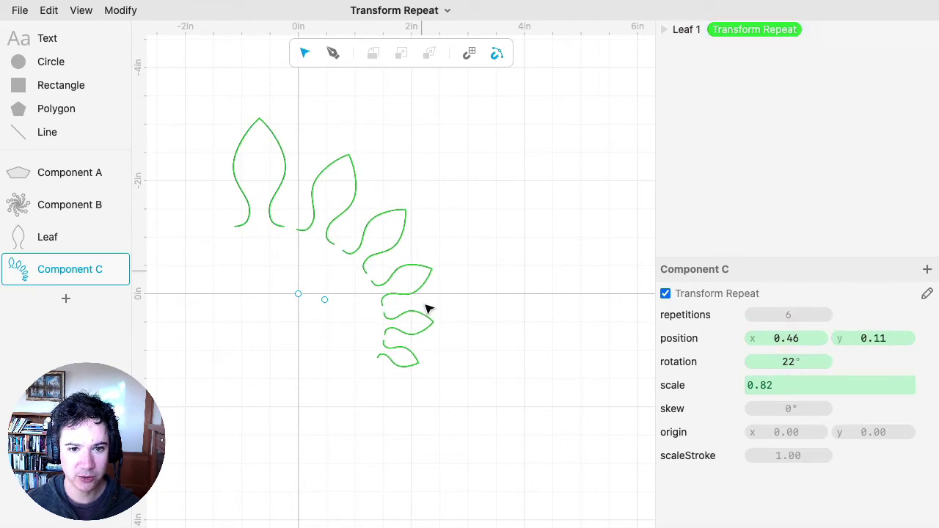
pyautogui.moveTo(779, 316); pyautogui.dragTo(809, 314)
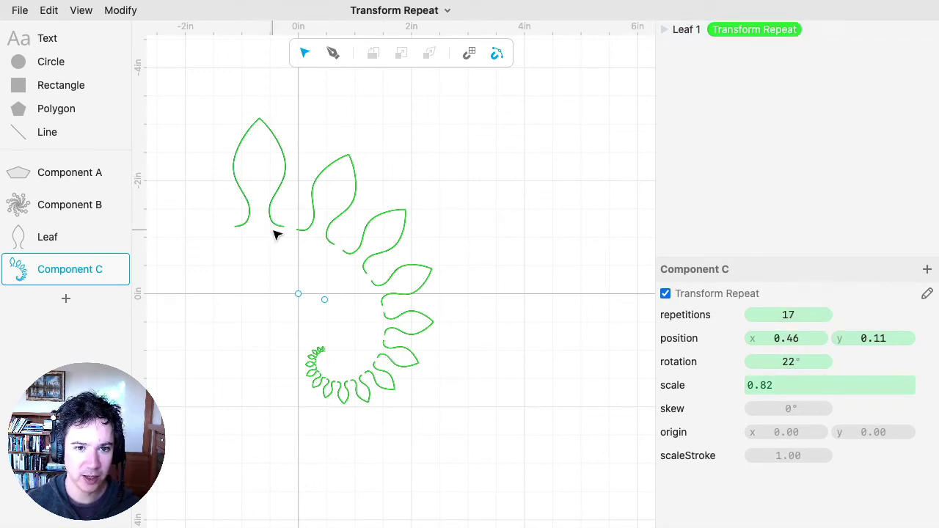
# Step: Add a Merge Paths modifier after the Transform Repeat to fuse the 17 leaves
pyautogui.click(125, 11)
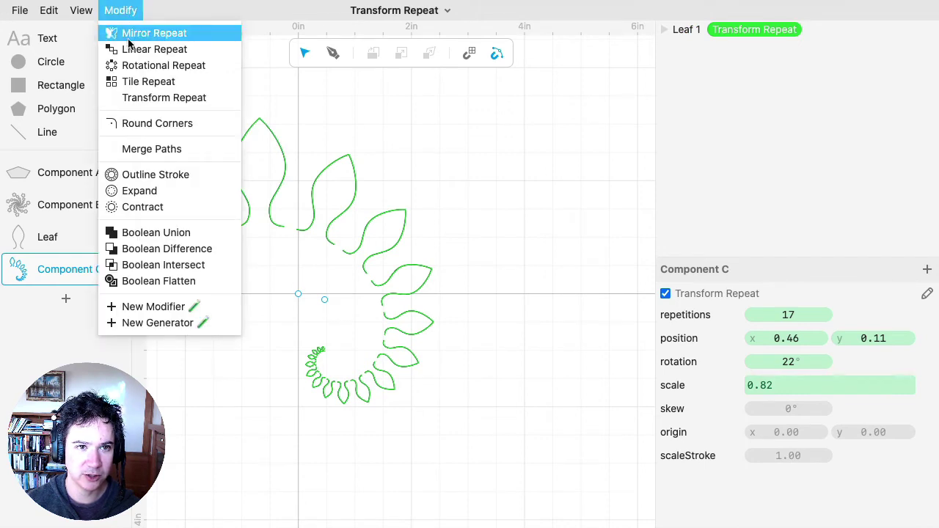
pyautogui.click(168, 149)
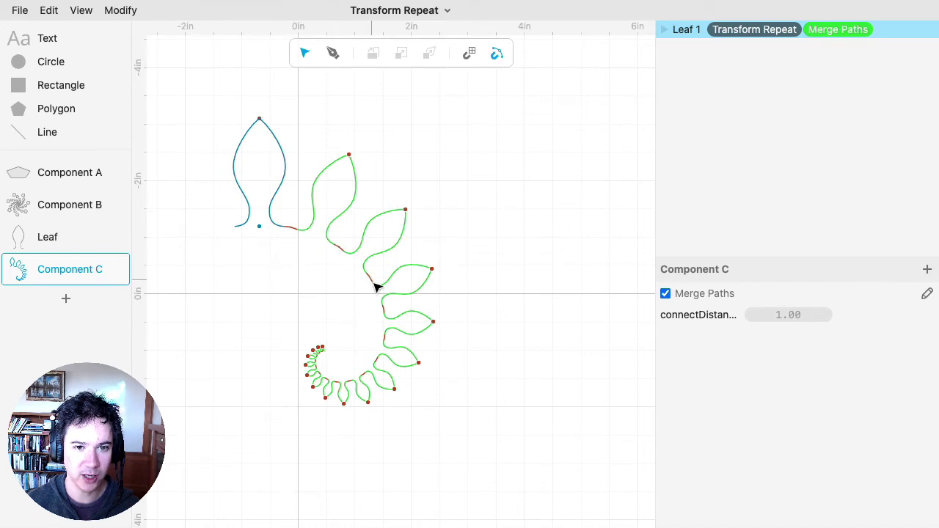
pyautogui.click(482, 225)
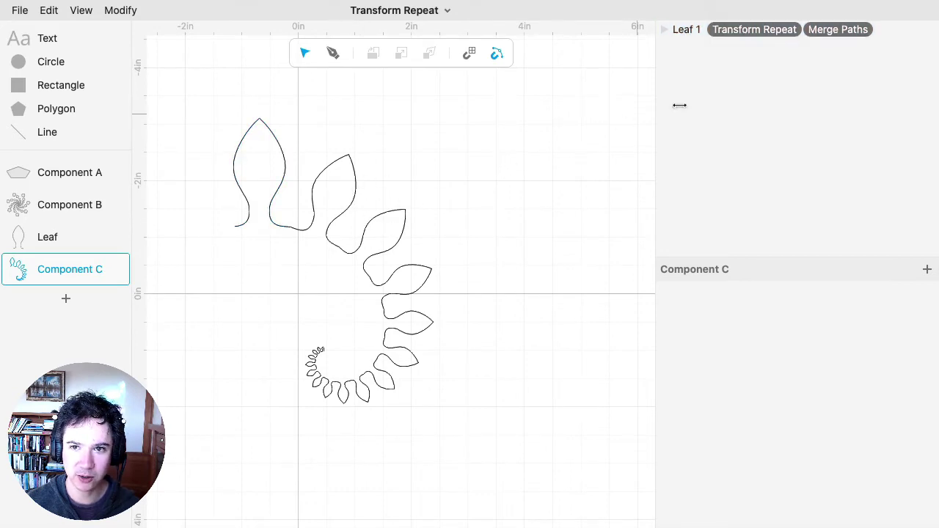
pyautogui.click(687, 30)
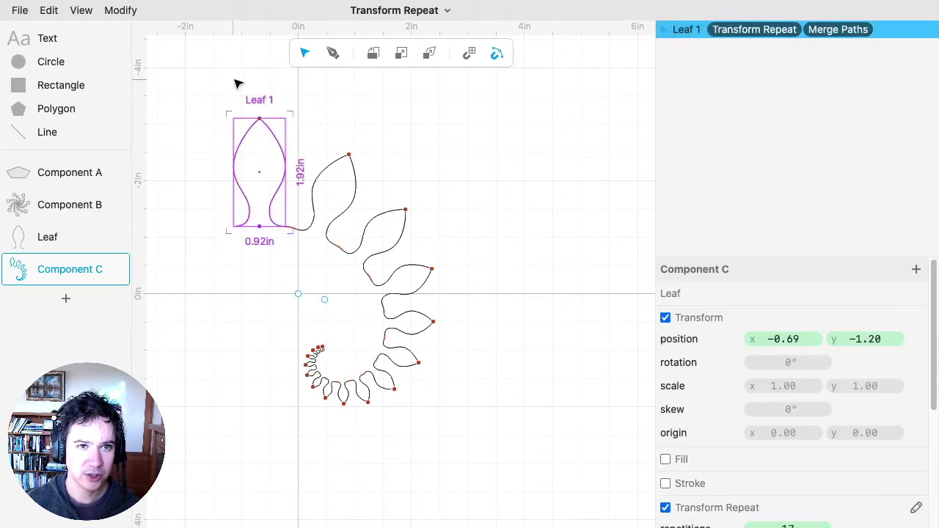
# Step: Duplicate the leaf spiral, flip the copy vertically and move it toward the spiral's base
pyautogui.press('super+d')
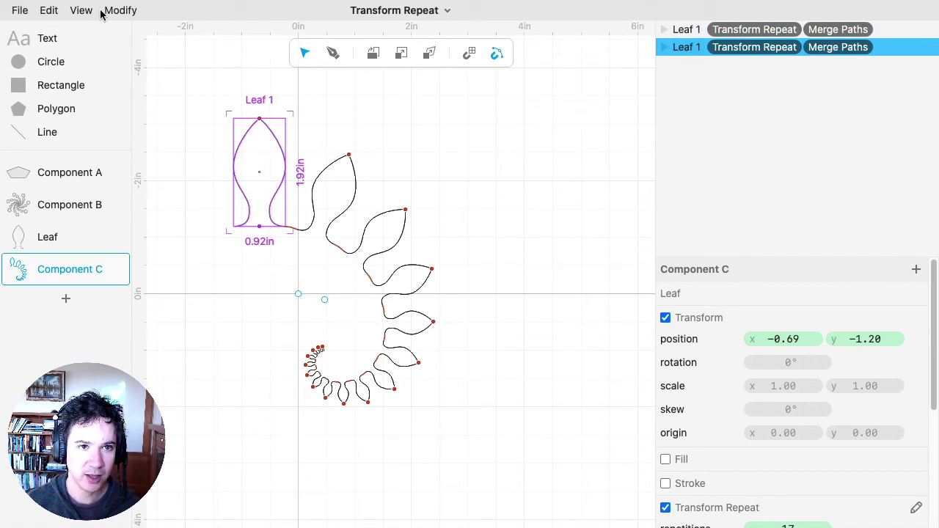
pyautogui.click(49, 11)
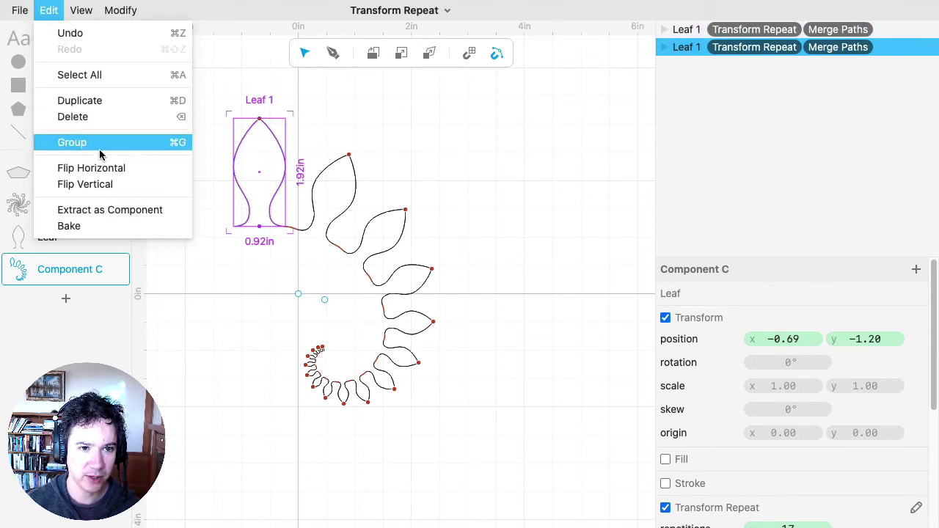
pyautogui.click(109, 186)
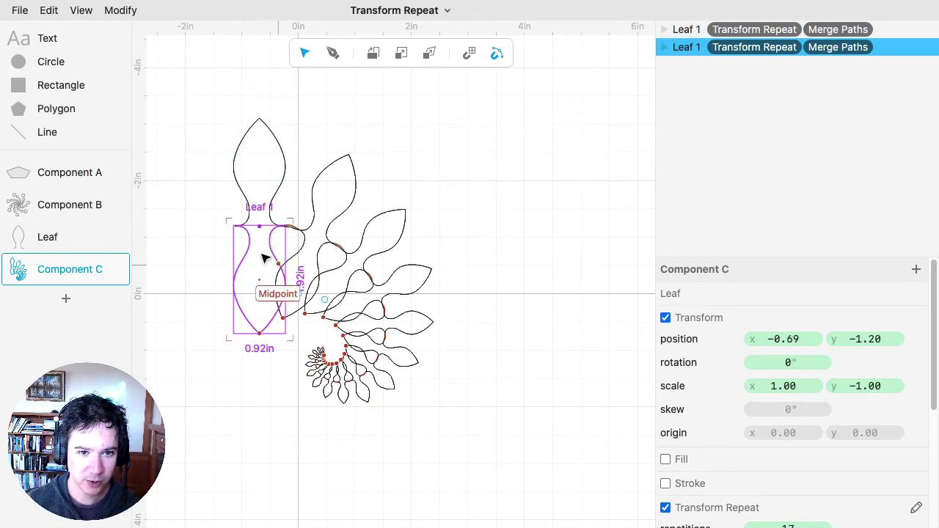
pyautogui.moveTo(268, 246); pyautogui.dragTo(252, 252)
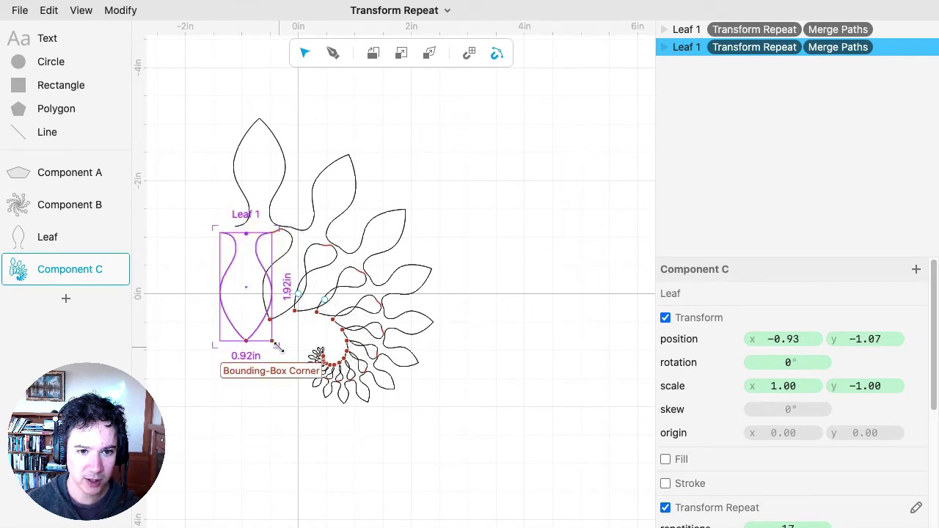
# Step: Scale the flipped copy to 0.72 and tilt it to 352°
pyautogui.moveTo(278, 347); pyautogui.dragTo(255, 308)
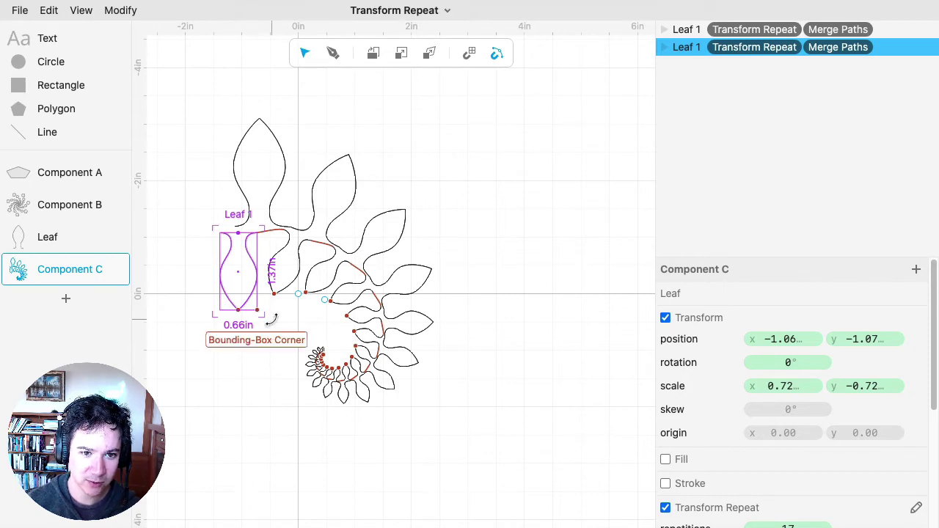
pyautogui.moveTo(269, 319); pyautogui.dragTo(266, 314)
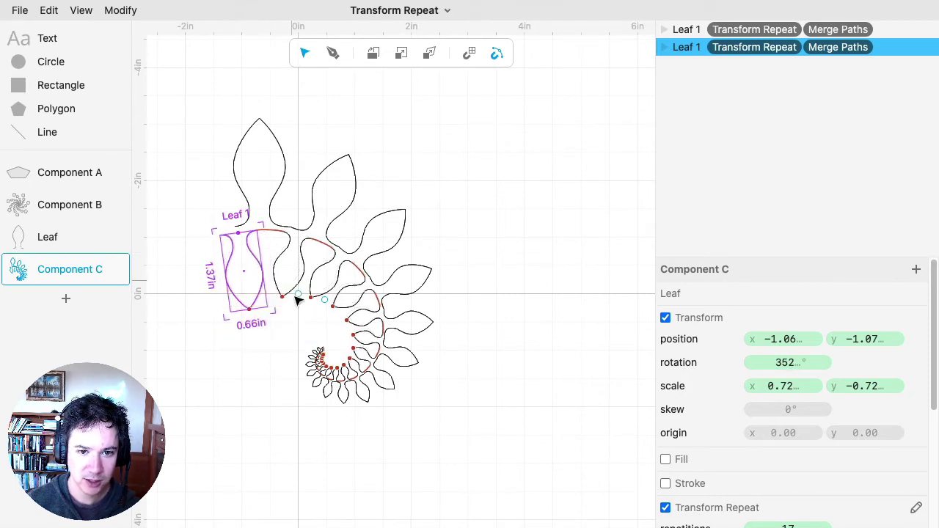
pyautogui.scroll(3, 299, 330)
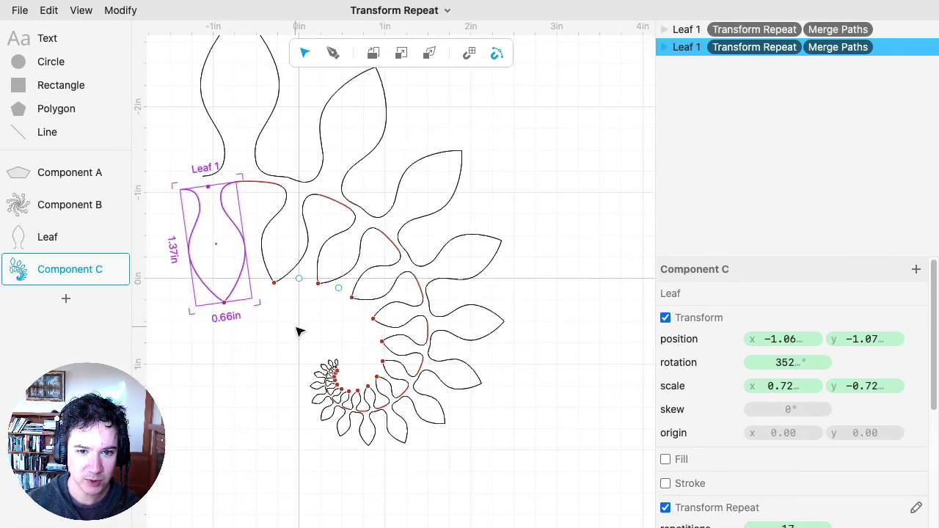
pyautogui.moveTo(299, 331); pyautogui.dragTo(357, 388)
pyautogui.click(355, 388)
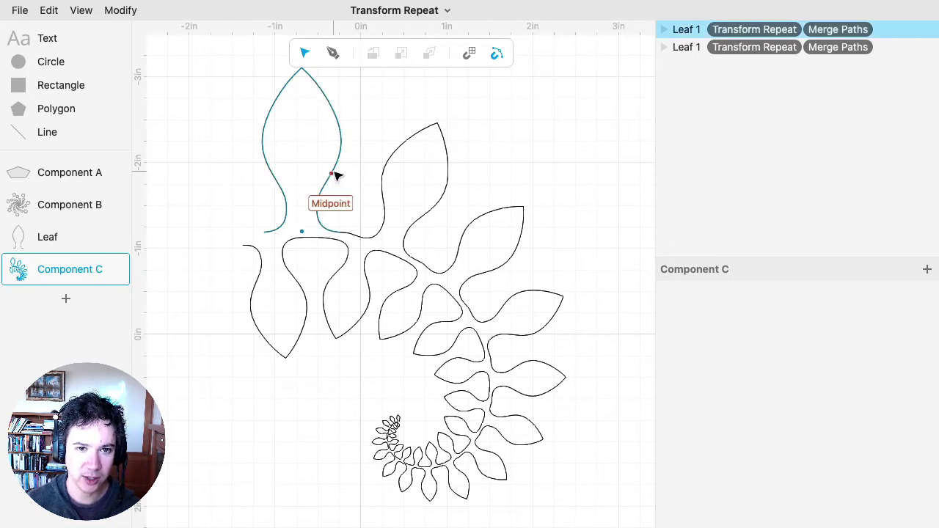
# Step: Enter the top leaf and open its half path for anchor editing
pyautogui.click(335, 176)
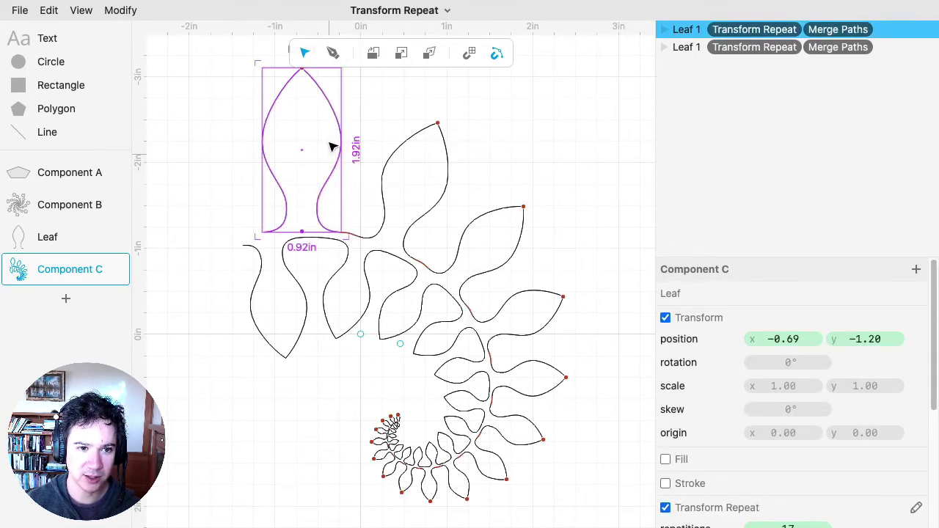
pyautogui.doubleClick(331, 182)
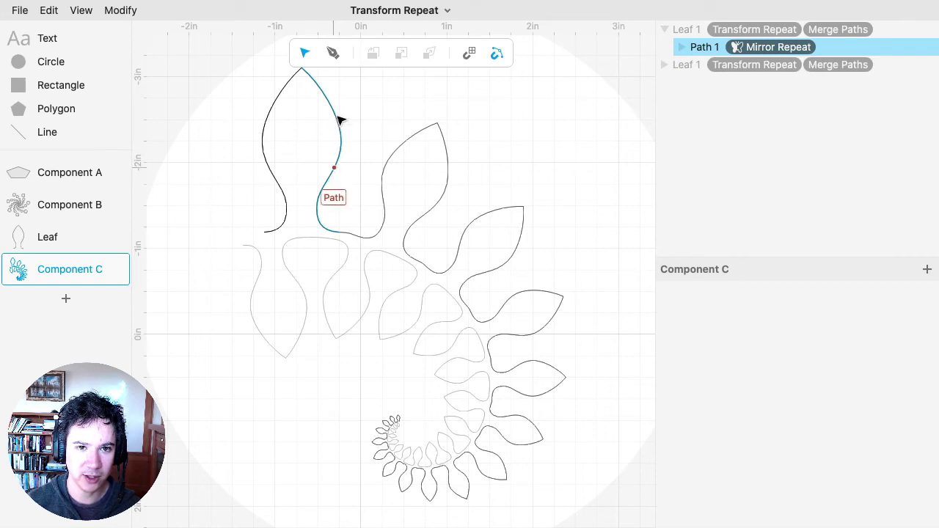
pyautogui.click(320, 84)
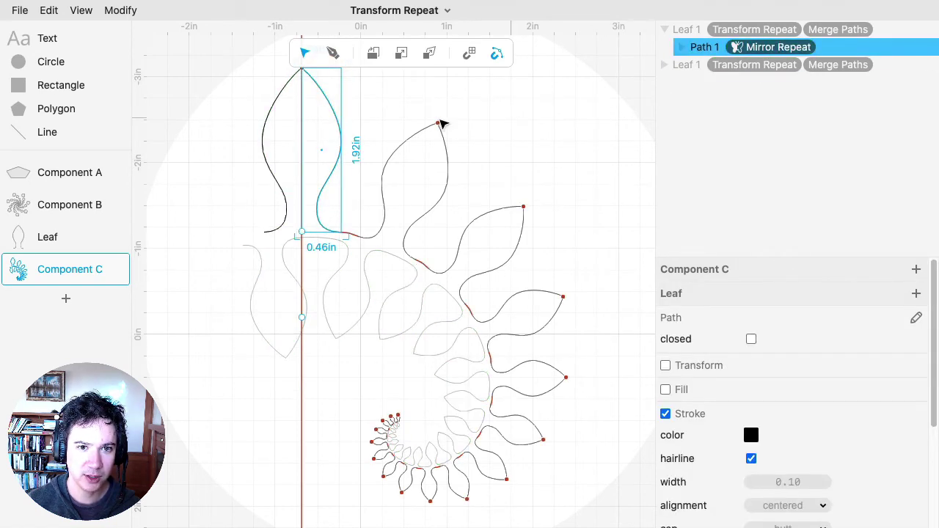
pyautogui.doubleClick(326, 186)
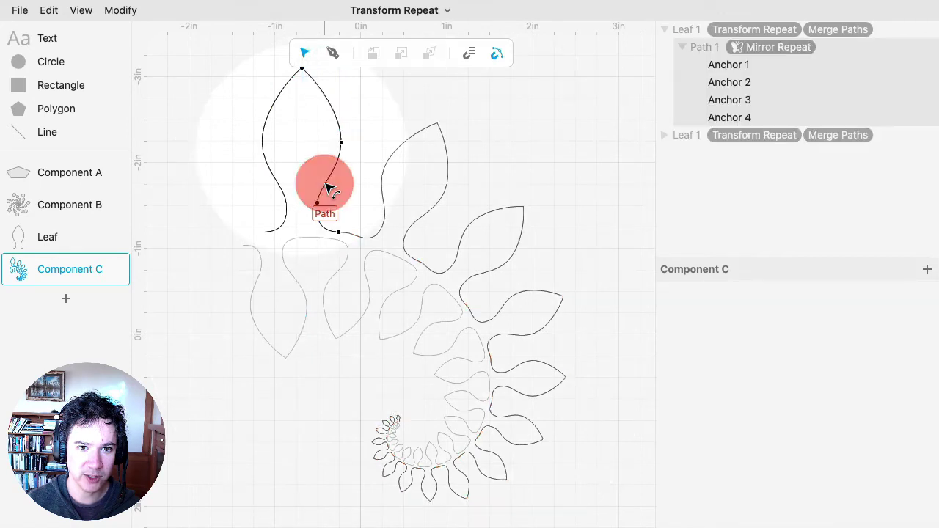
# Step: Turn off Geometry Snapping and reshape Anchors 2 and 3 along the leaf's side
pyautogui.click(345, 144)
pyautogui.moveTo(346, 141); pyautogui.dragTo(353, 140)
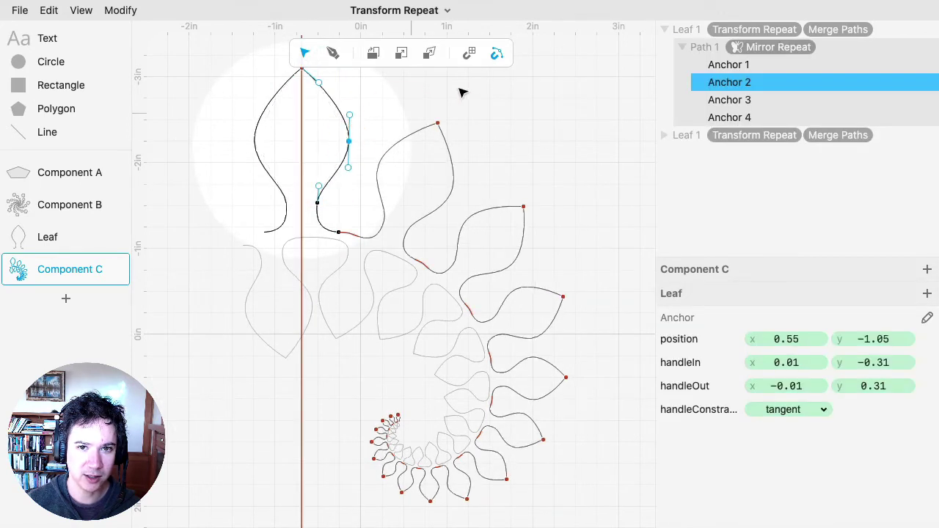
pyautogui.click(502, 56)
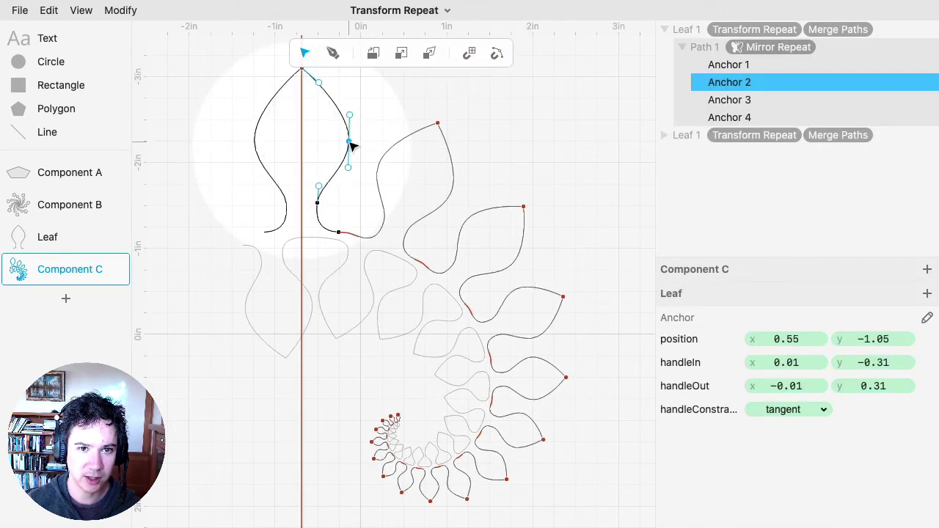
pyautogui.moveTo(352, 146); pyautogui.dragTo(331, 91)
pyautogui.click(314, 209)
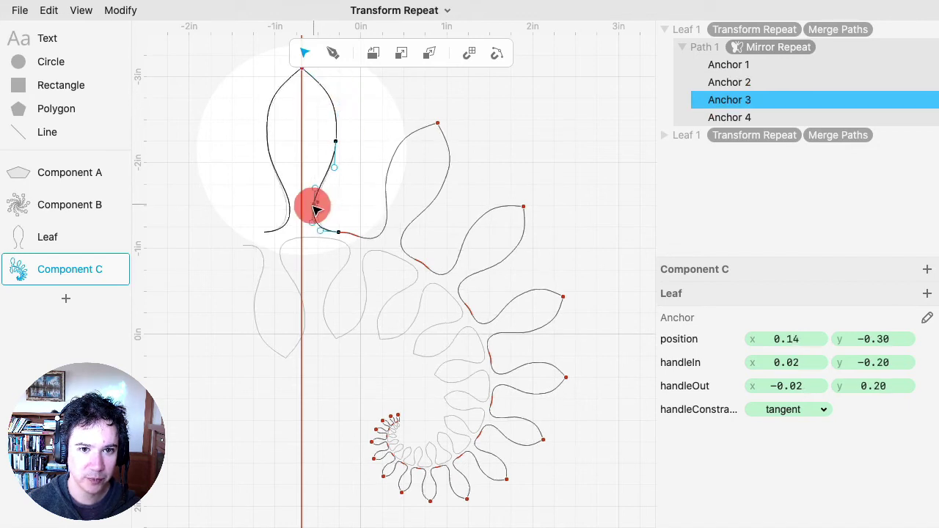
pyautogui.moveTo(314, 209); pyautogui.dragTo(313, 209)
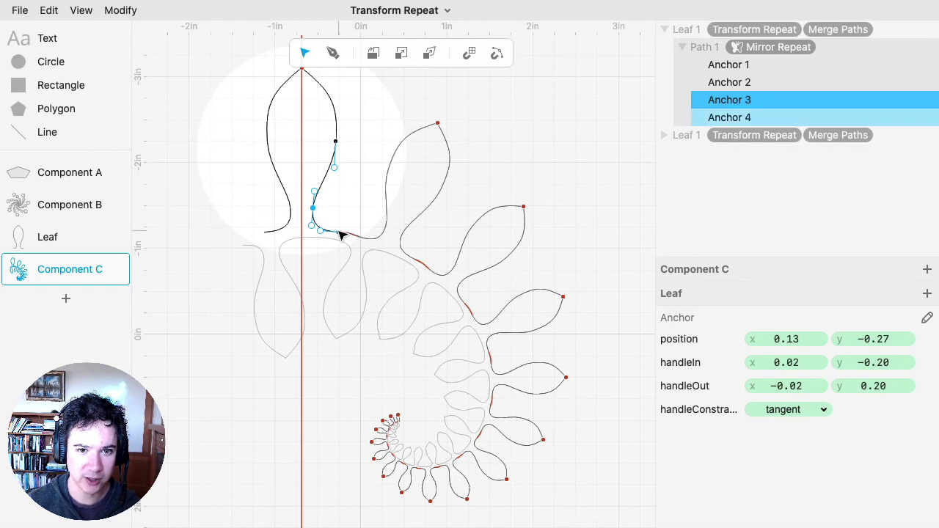
# Step: Move Anchor 4 to 0.43, -0.01 and reshape its handles at the stem
pyautogui.click(339, 234)
pyautogui.scroll(5, 360, 241)
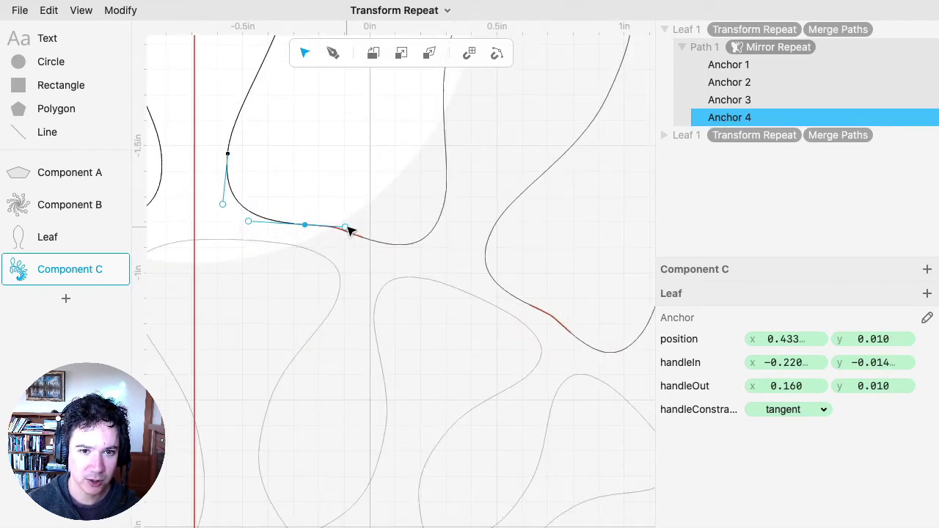
pyautogui.moveTo(348, 228); pyautogui.dragTo(337, 232)
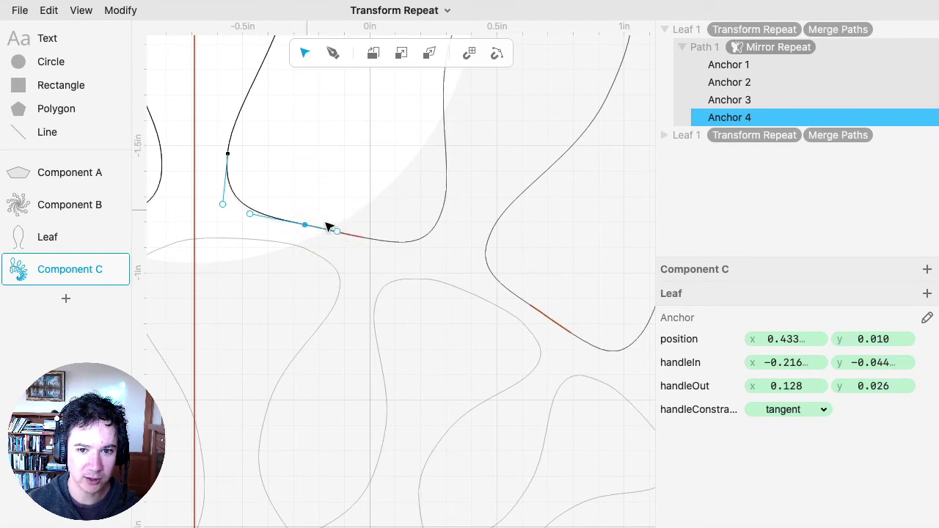
pyautogui.scroll(-3, 334, 253)
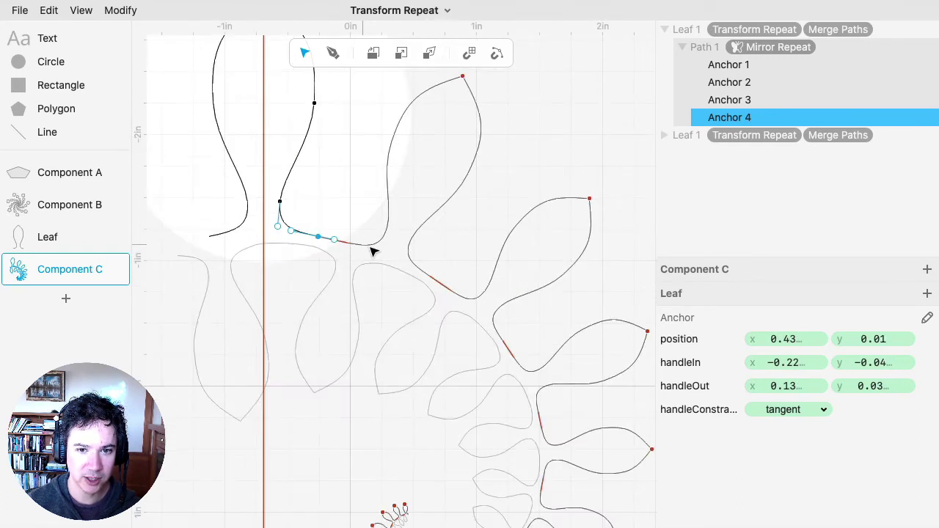
pyautogui.moveTo(317, 239); pyautogui.dragTo(339, 244)
pyautogui.scroll(-1, 351, 257)
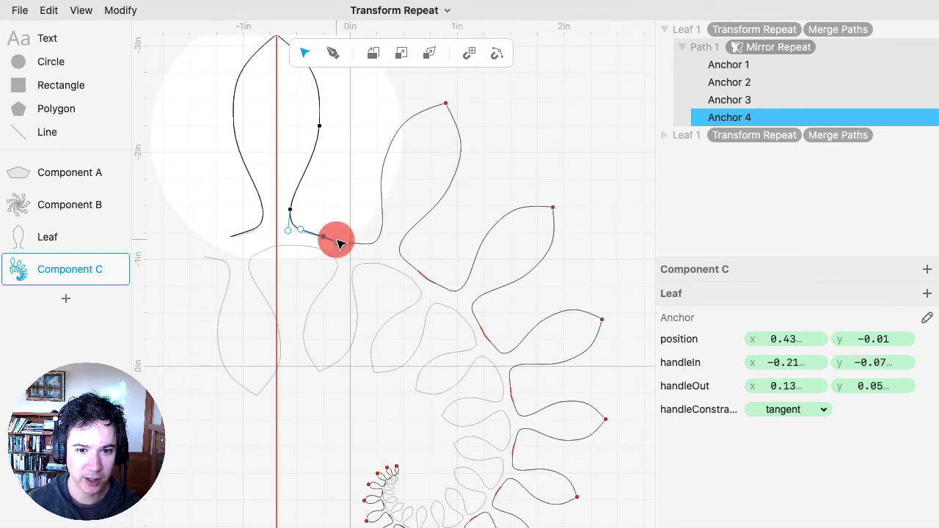
pyautogui.moveTo(331, 208); pyautogui.dragTo(404, 212)
pyautogui.scroll(-3, 404, 212)
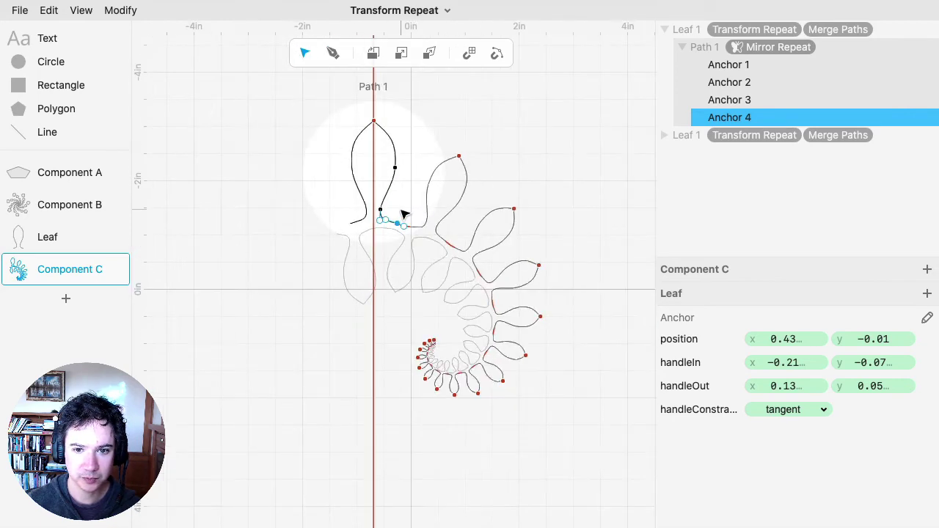
pyautogui.click(539, 160)
# Step: Exit path editing and inspect where the two spirals meet near the centre
pyautogui.click(539, 161)
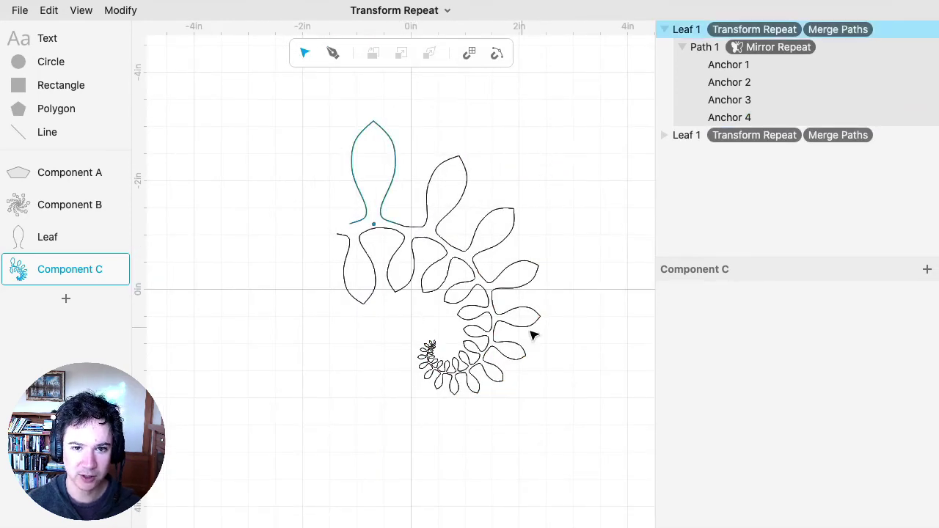
pyautogui.scroll(5, 426, 344)
pyautogui.moveTo(491, 327); pyautogui.dragTo(513, 355)
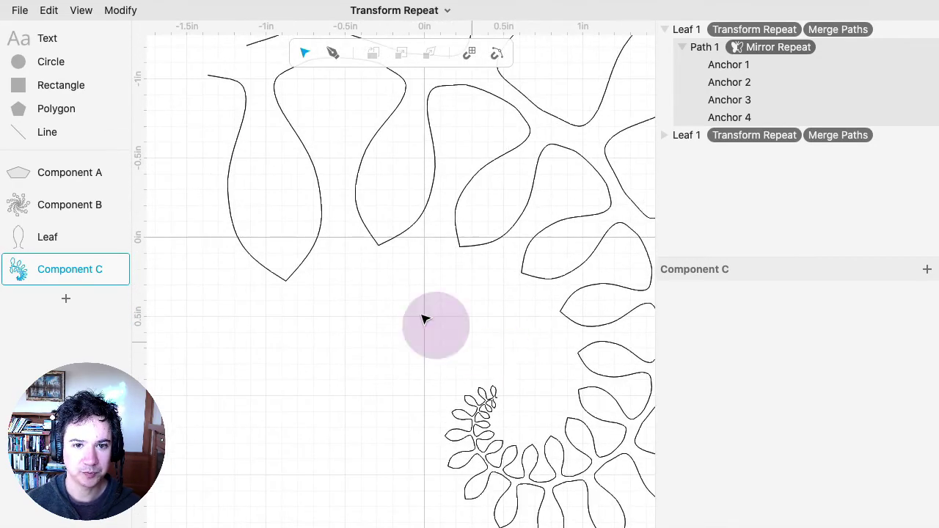
pyautogui.moveTo(423, 319); pyautogui.dragTo(498, 415)
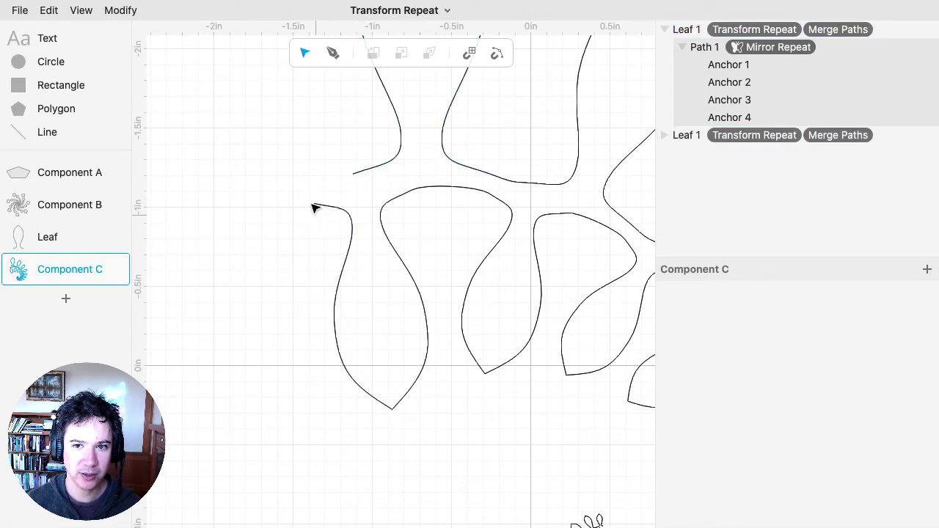
# Step: Select both Leaf 1 spirals together in the layers panel
pyautogui.click(684, 136)
pyautogui.click(691, 35)
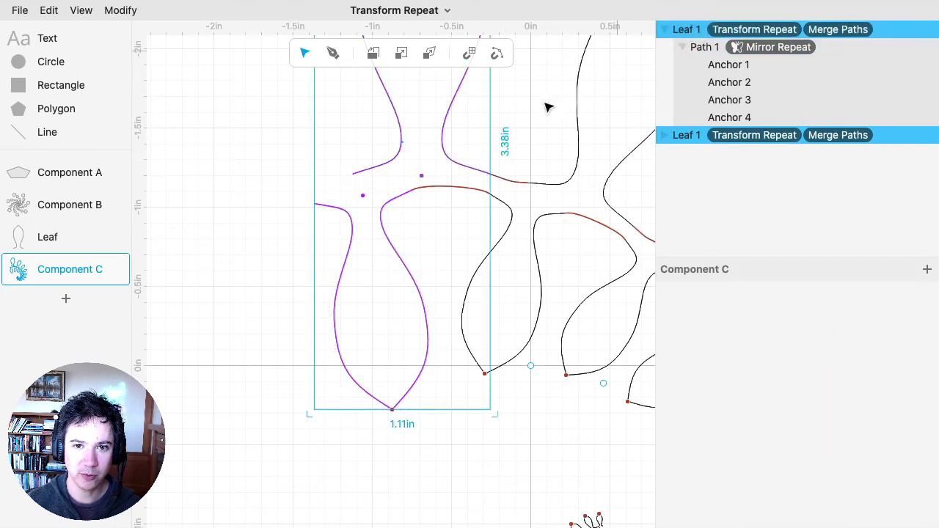
pyautogui.scroll(-5, 502, 180)
pyautogui.moveTo(588, 134); pyautogui.dragTo(503, 140)
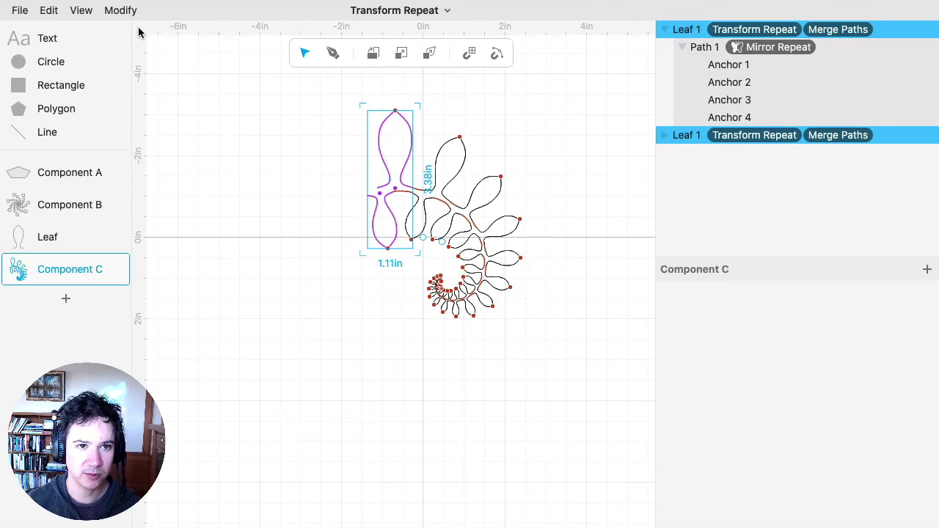
# Step: Apply Merge Paths to both Leaf 1 spirals as Group 1 and inspect the joined outline
pyautogui.click(121, 10)
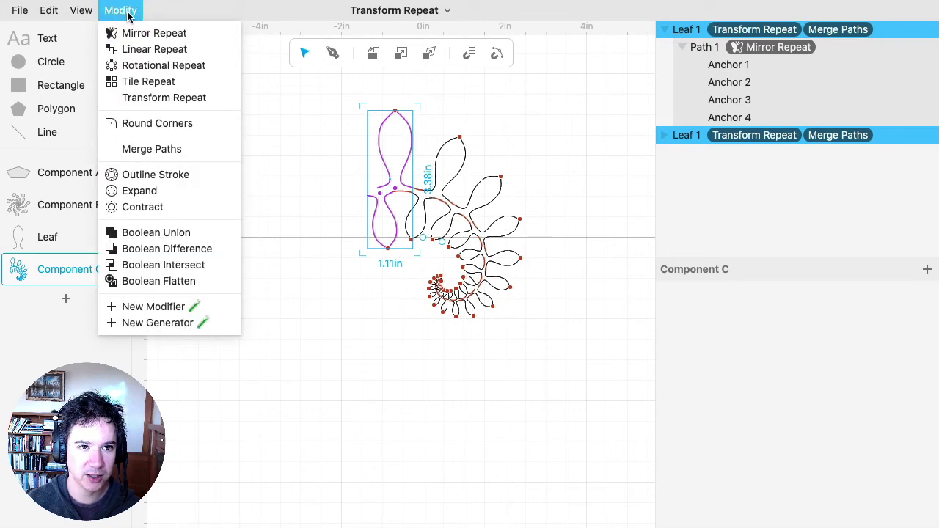
pyautogui.click(166, 150)
pyautogui.click(373, 194)
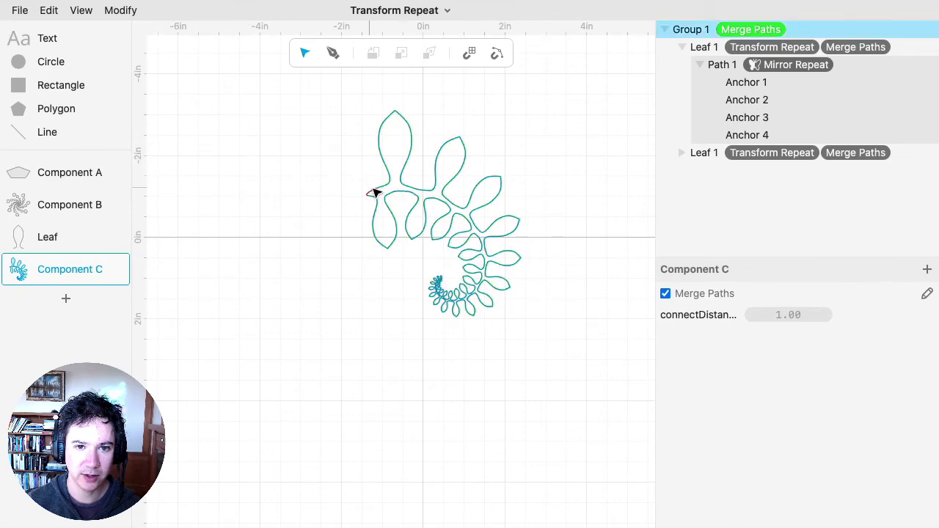
pyautogui.scroll(15, 464, 274)
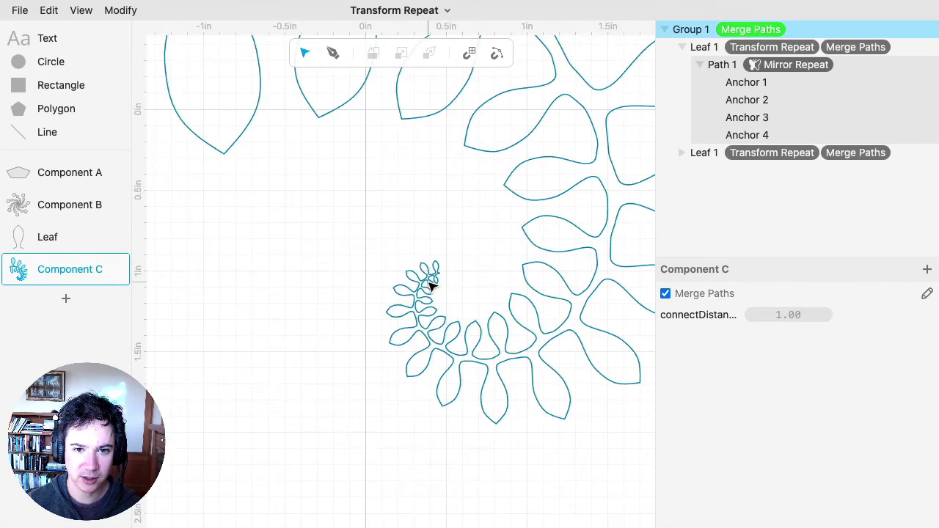
pyautogui.click(382, 245)
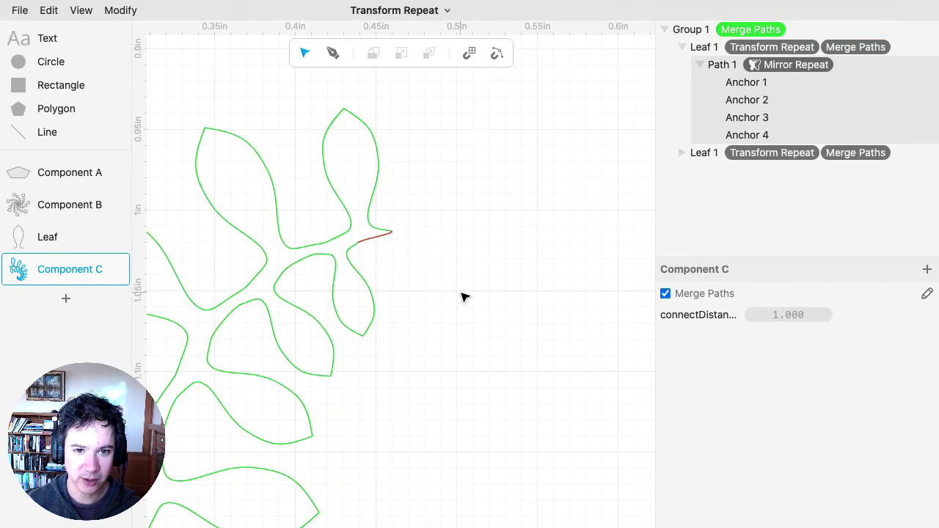
pyautogui.scroll(-12, 464, 297)
pyautogui.click(501, 185)
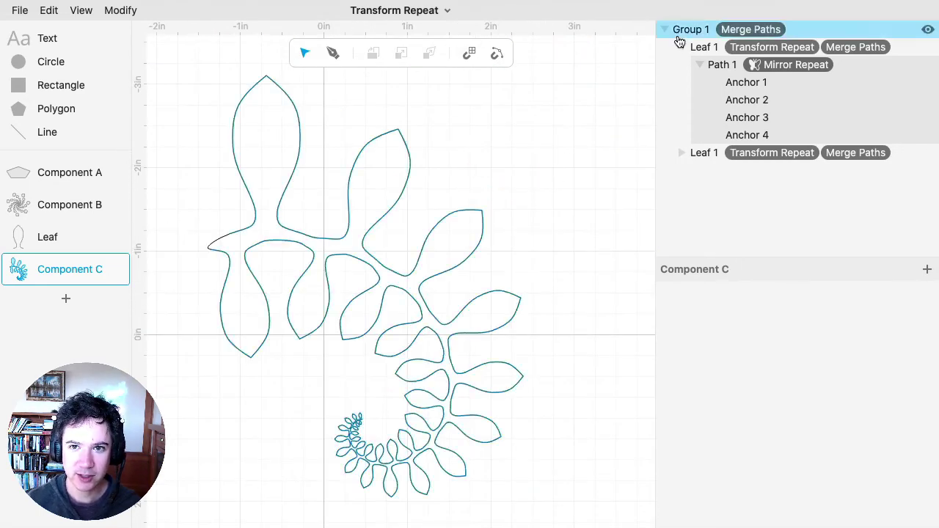
# Step: Move both leaf spirals out of the merged test group in the layers panel
pyautogui.click(719, 33)
pyautogui.click(708, 48)
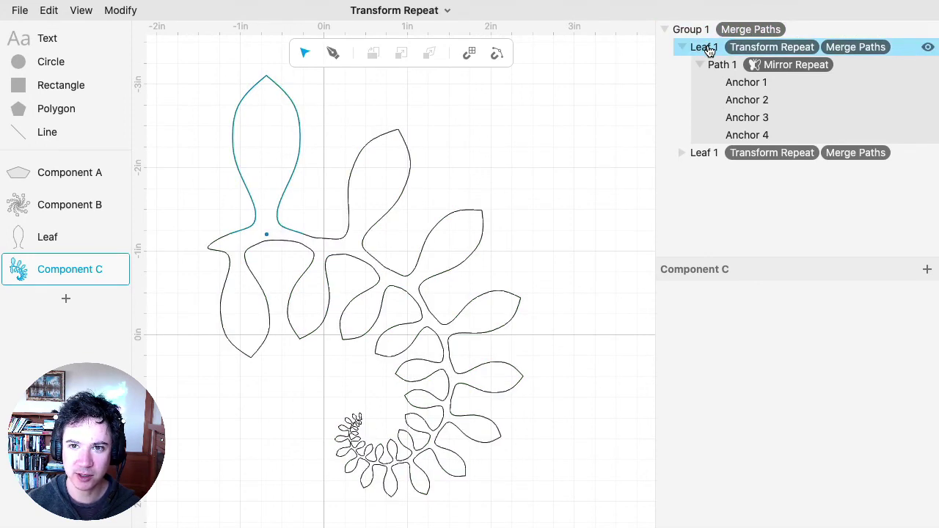
pyautogui.click(682, 46)
pyautogui.click(709, 49)
pyautogui.click(709, 73)
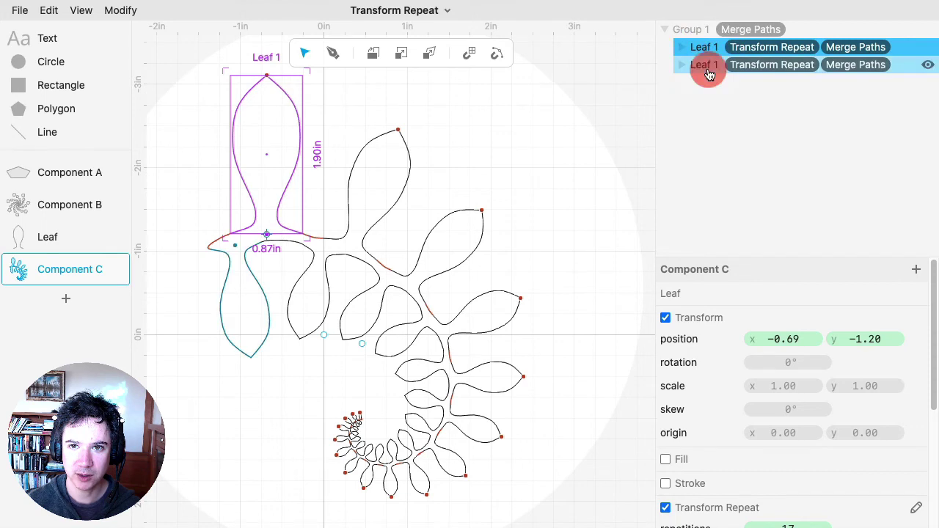
pyautogui.moveTo(704, 64); pyautogui.dragTo(690, 29)
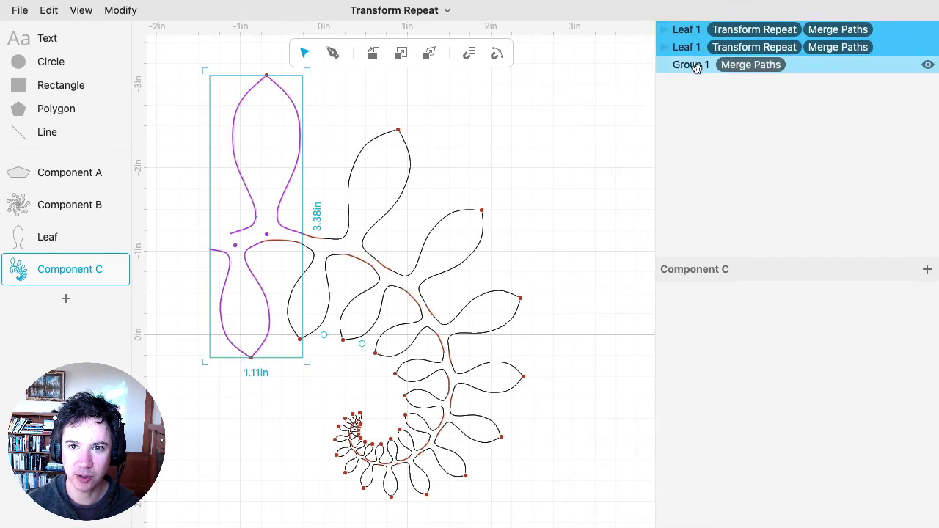
# Step: Delete the merged Group 1 and add a new empty component
pyautogui.click(696, 66)
pyautogui.press('Delete')
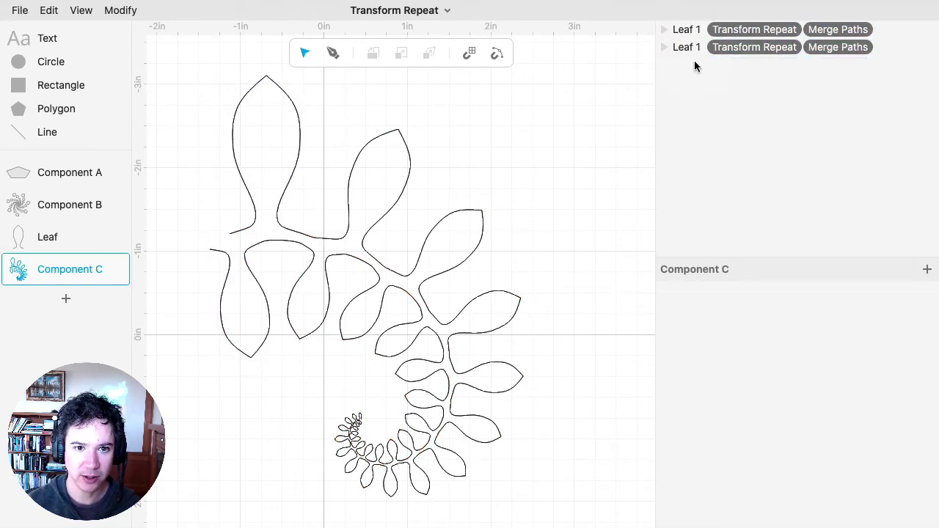
pyautogui.click(71, 299)
# Step: Place Component C in Component D with a 3-copy Rotational Repeat, offset from centre
pyautogui.moveTo(81, 272); pyautogui.dragTo(520, 379)
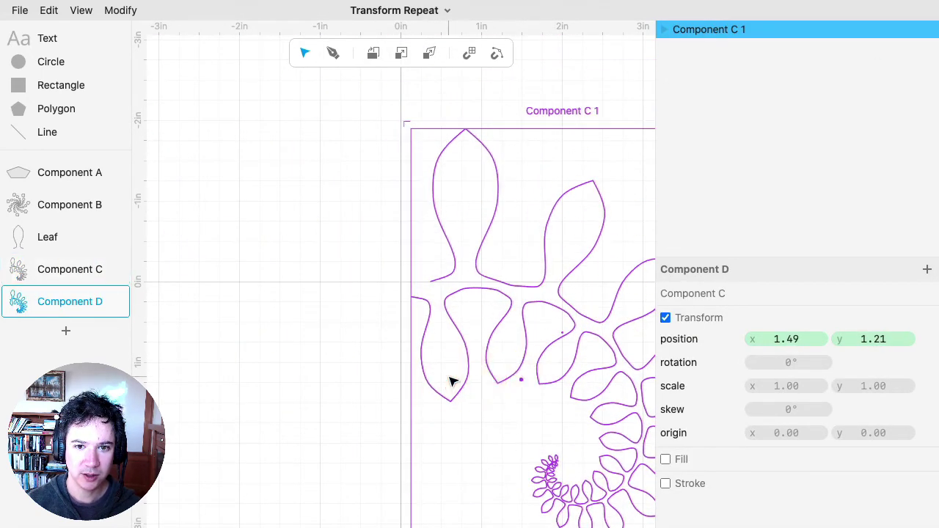
pyautogui.scroll(-3, 451, 380)
pyautogui.click(123, 12)
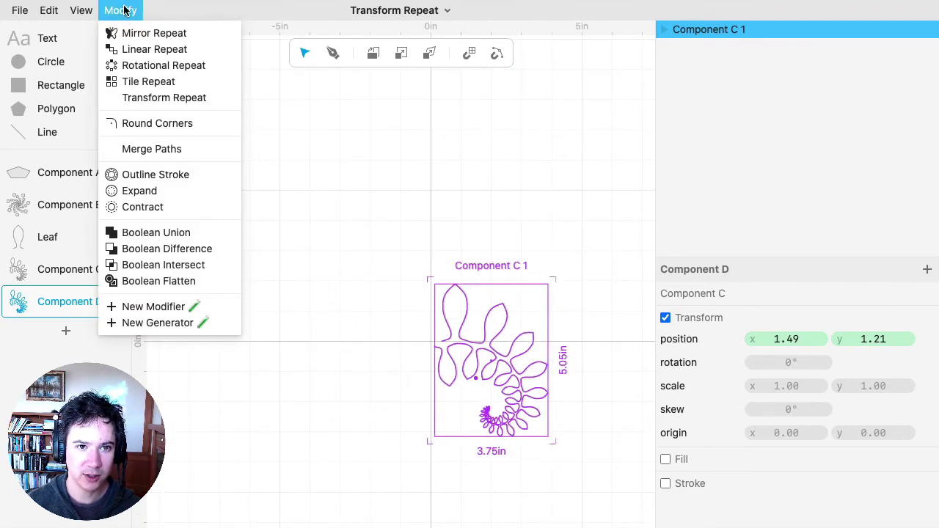
pyautogui.click(151, 66)
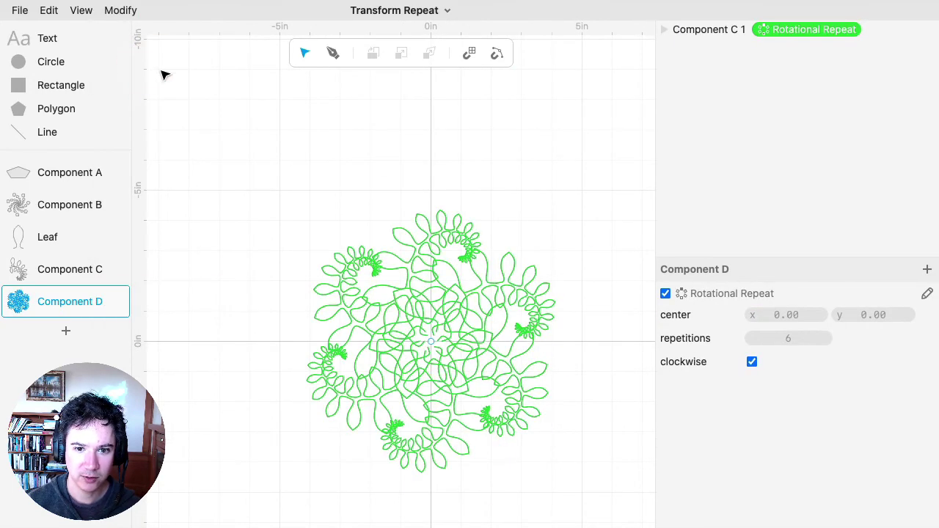
pyautogui.moveTo(804, 334); pyautogui.dragTo(782, 338)
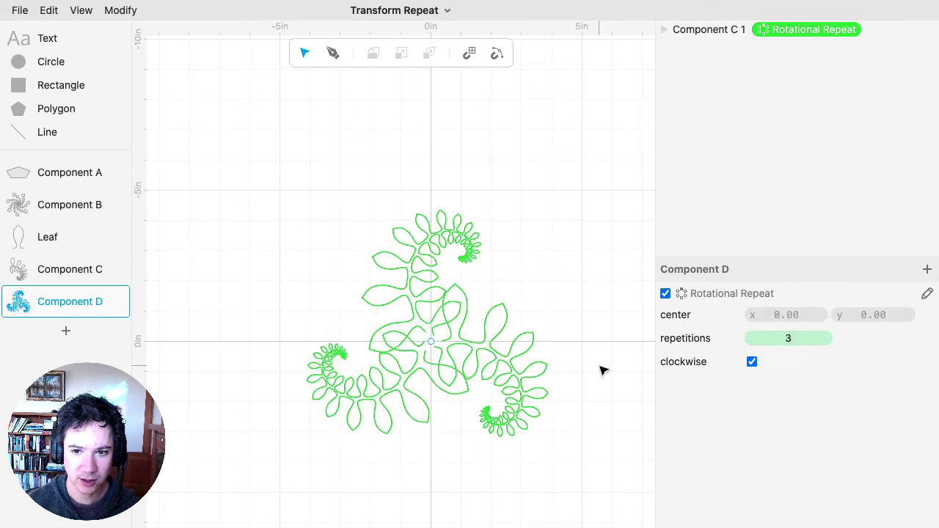
pyautogui.moveTo(478, 342); pyautogui.dragTo(494, 346)
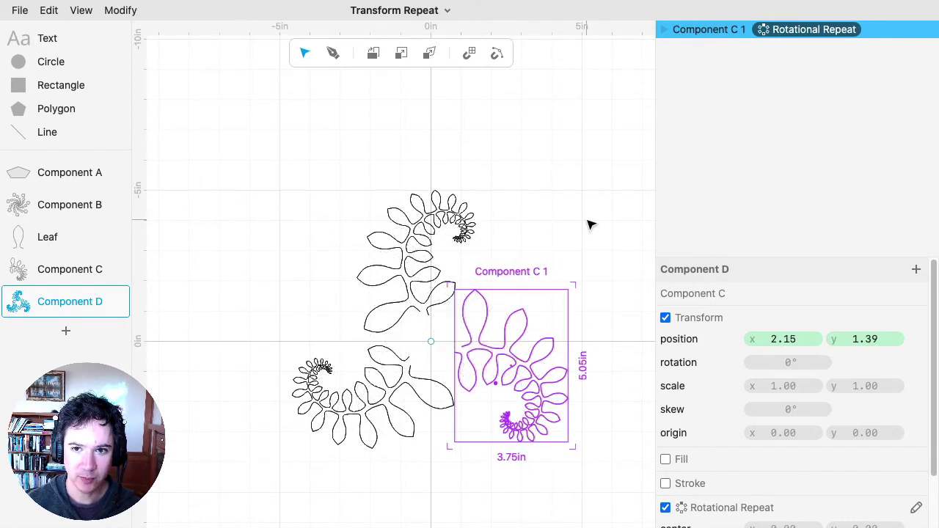
pyautogui.click(567, 244)
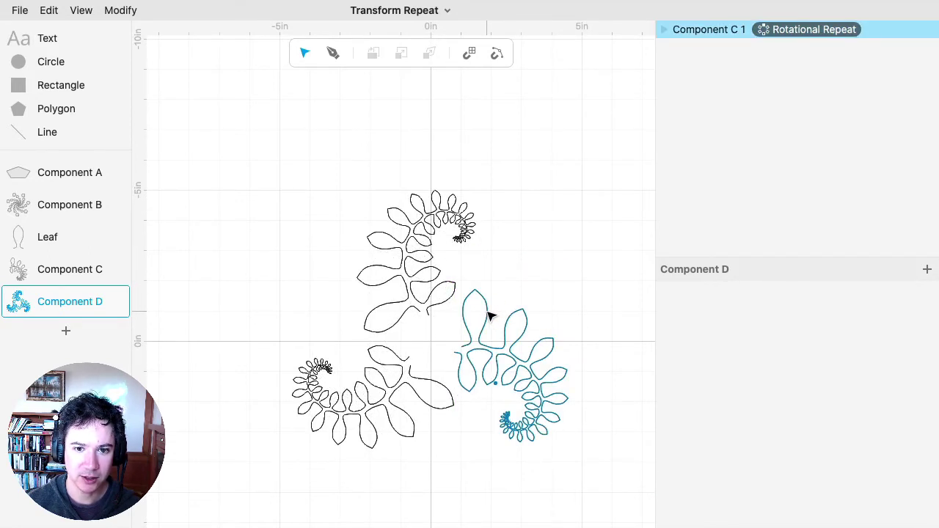
pyautogui.click(490, 316)
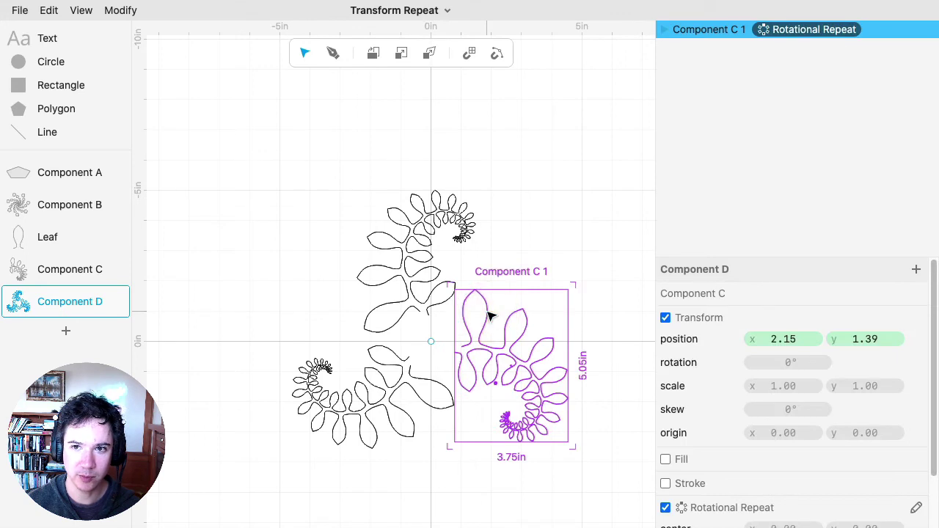
pyautogui.click(130, 13)
pyautogui.click(163, 149)
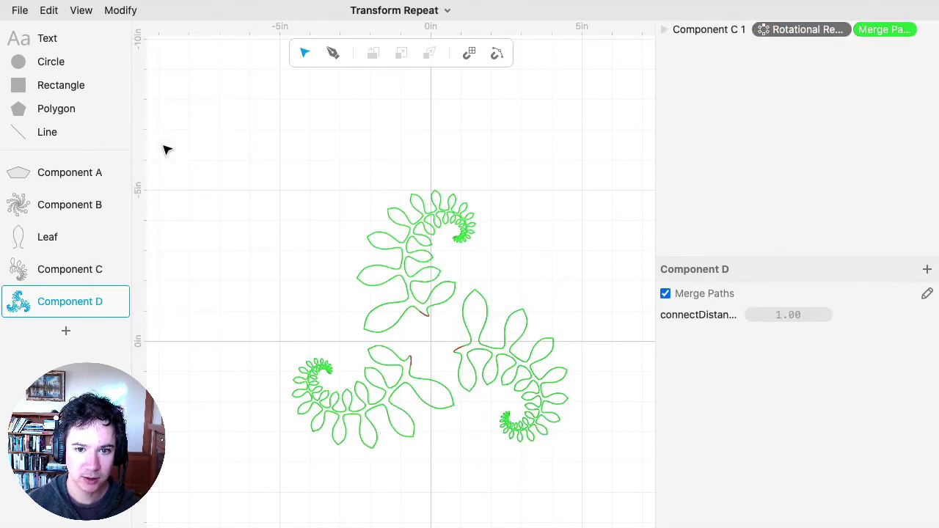
pyautogui.click(446, 339)
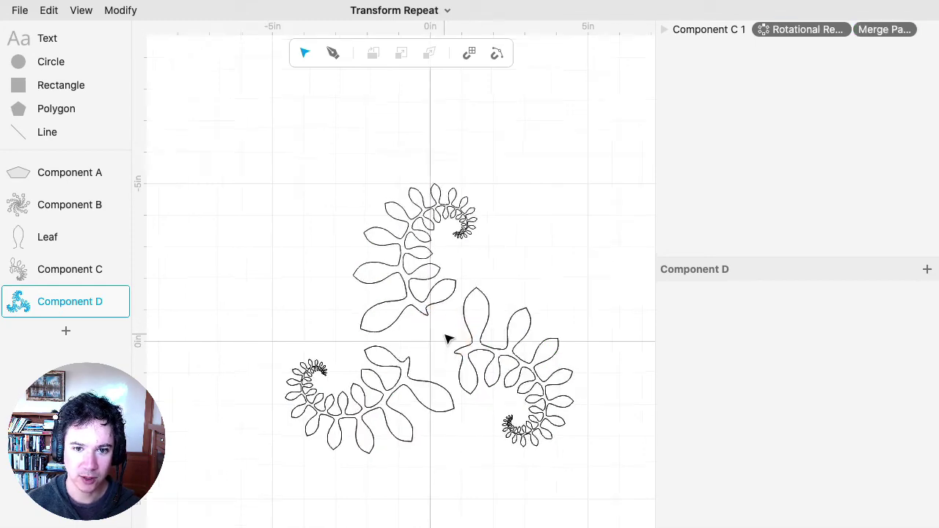
pyautogui.scroll(5, 444, 335)
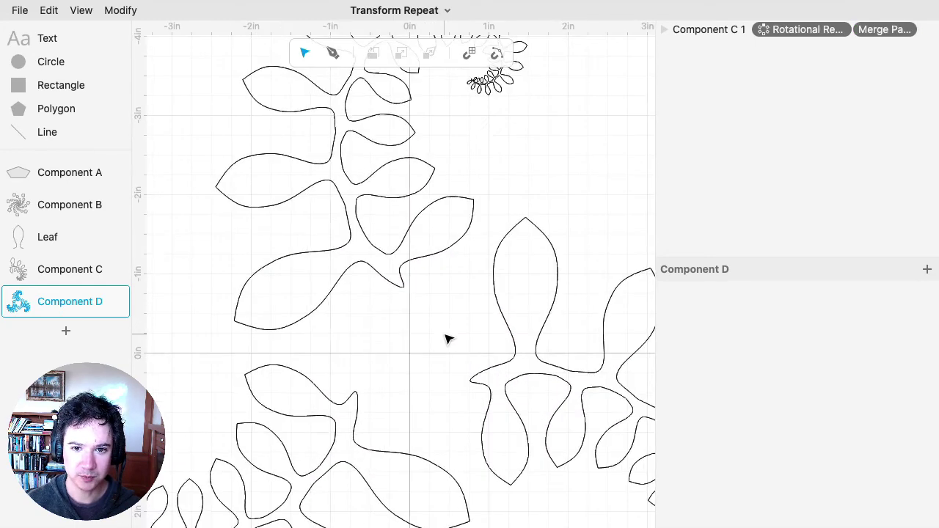
pyautogui.click(893, 30)
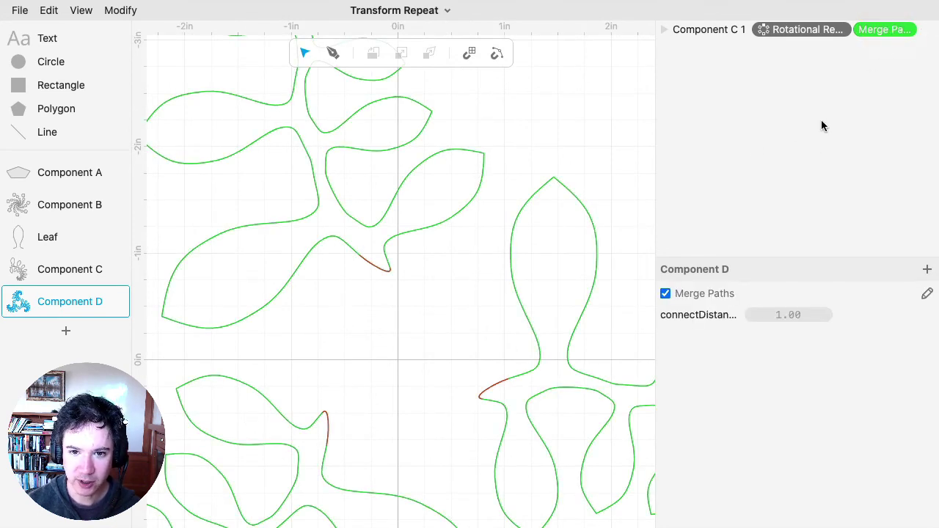
pyautogui.press('BackSpace')
pyautogui.click(467, 310)
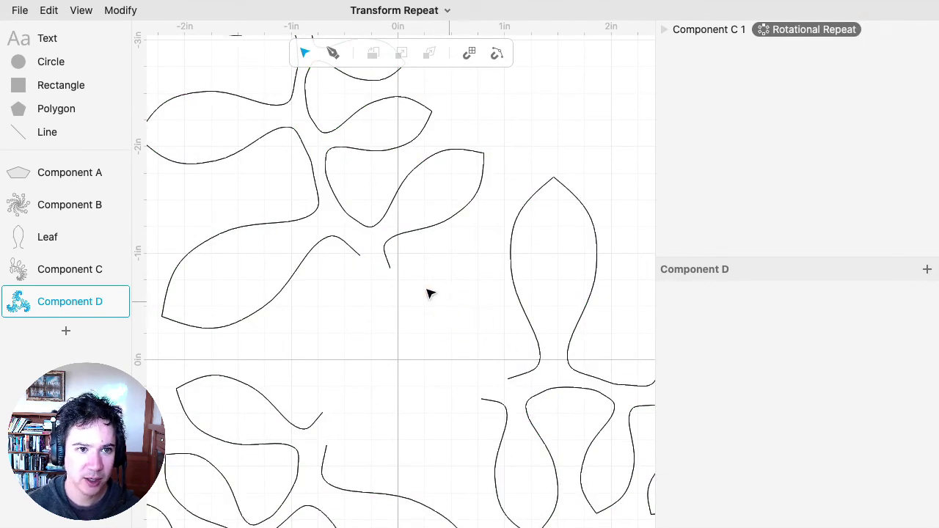
# Step: Draw a two-anchor Path 2 near the centre with horizontal tangents, then select it with the spiral
pyautogui.click(333, 53)
pyautogui.moveTo(416, 293)
pyautogui.mouseDown()
pyautogui.moveTo(397, 278)
pyautogui.moveTo(407, 290)
pyautogui.mouseUp()
pyautogui.moveTo(489, 380); pyautogui.dragTo(559, 380)
pyautogui.press('Escape')
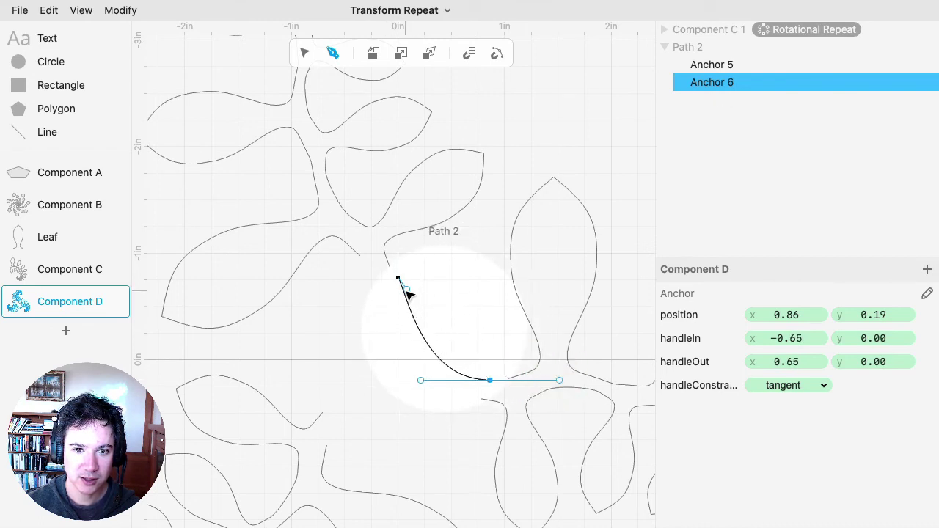
pyautogui.moveTo(405, 292); pyautogui.dragTo(409, 318)
pyautogui.click(304, 53)
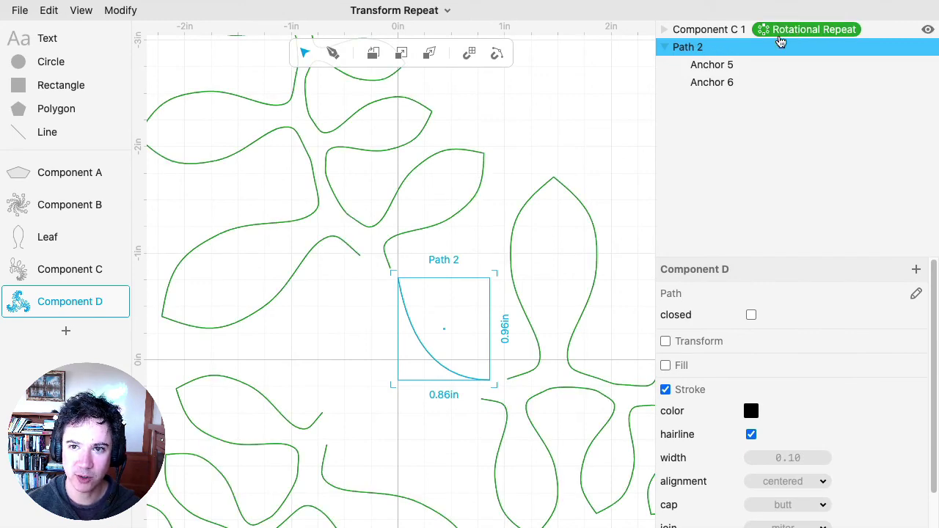
pyautogui.scroll(-5, 481, 263)
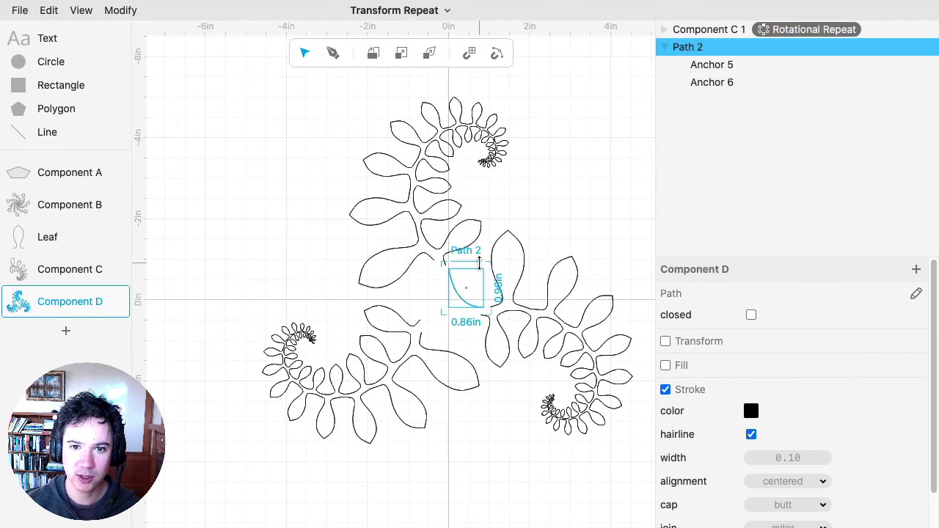
pyautogui.click(716, 32)
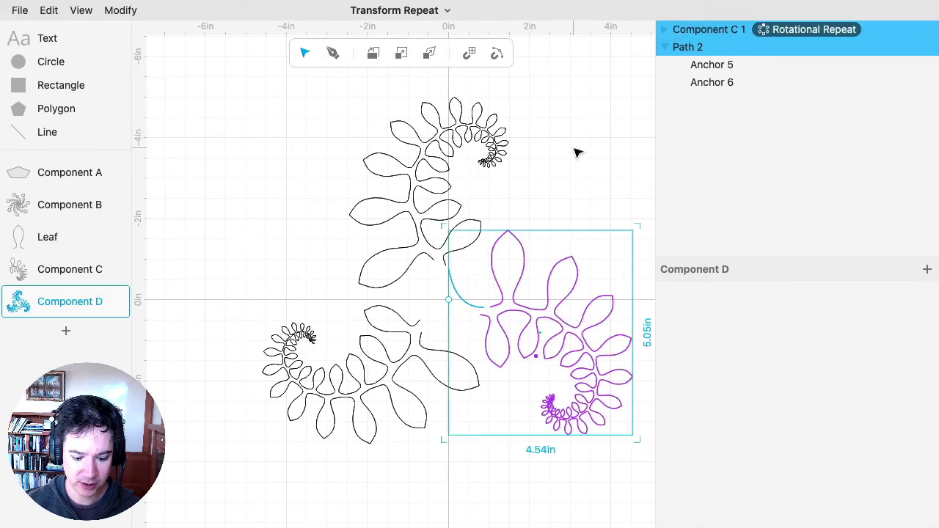
# Step: Group Component C 1 with Path 2, move the 3-fold Rotational Repeat onto Group 1, and add Merge Paths
pyautogui.click(49, 10)
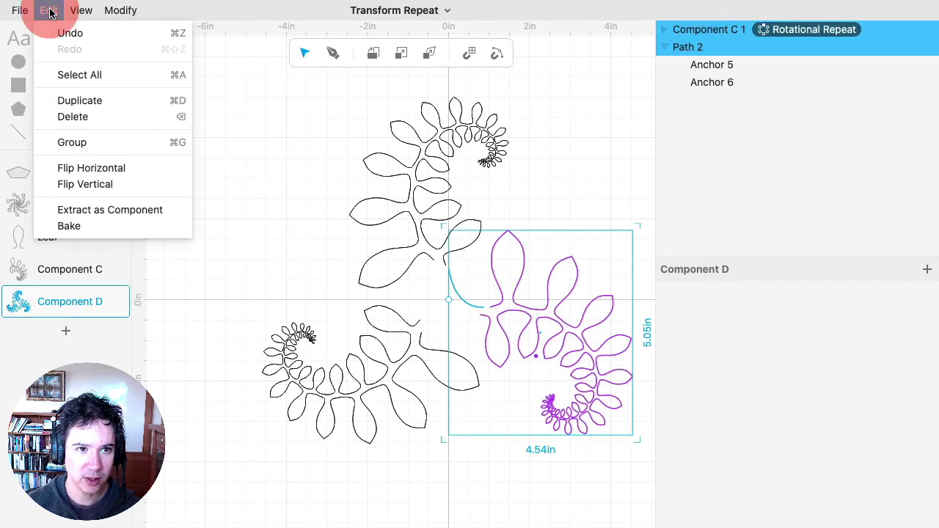
pyautogui.click(91, 144)
pyautogui.moveTo(827, 48); pyautogui.dragTo(797, 38)
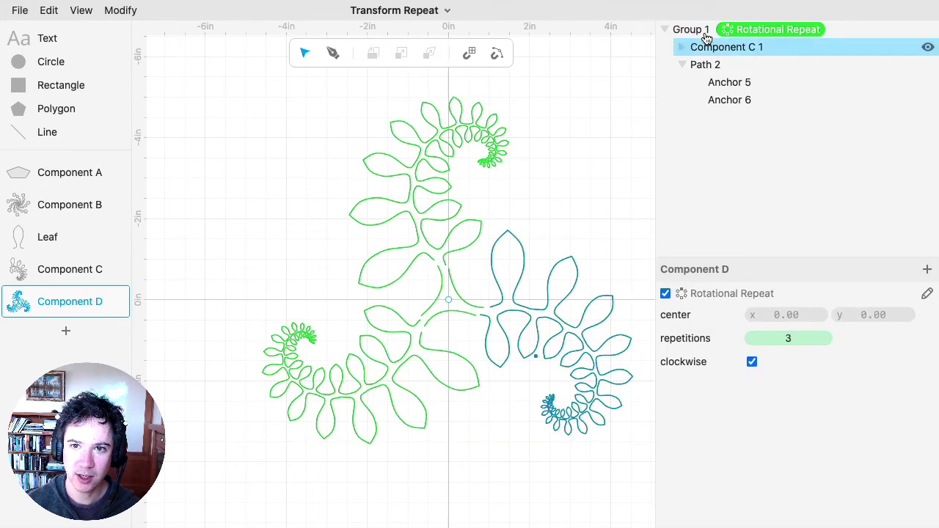
pyautogui.click(119, 10)
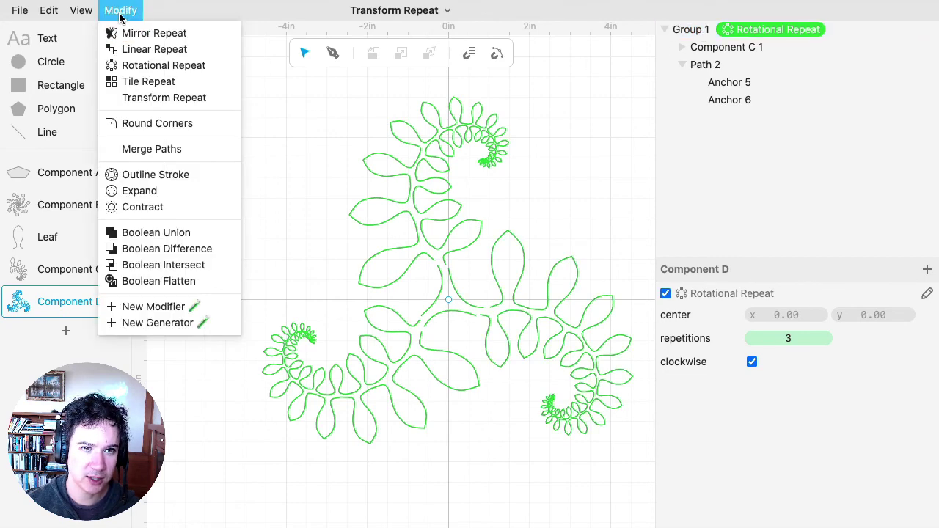
pyautogui.click(154, 149)
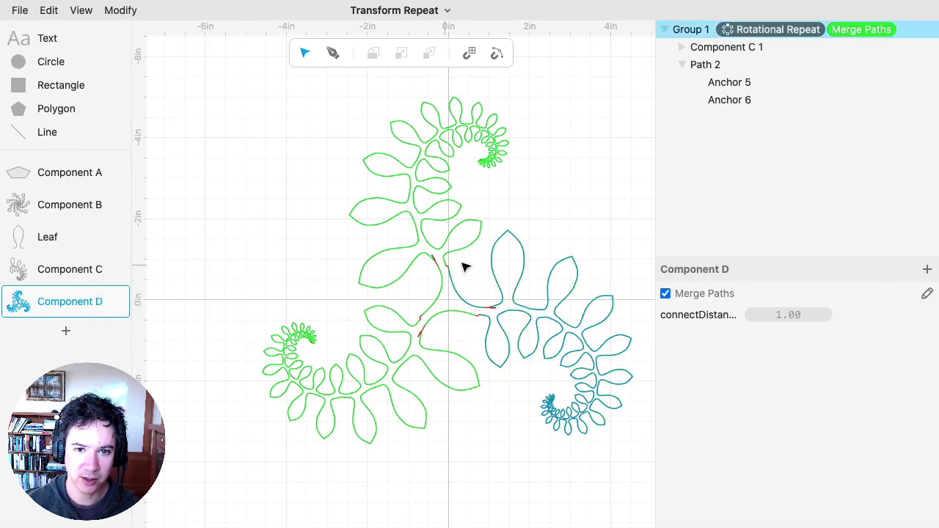
pyautogui.scroll(10, 482, 328)
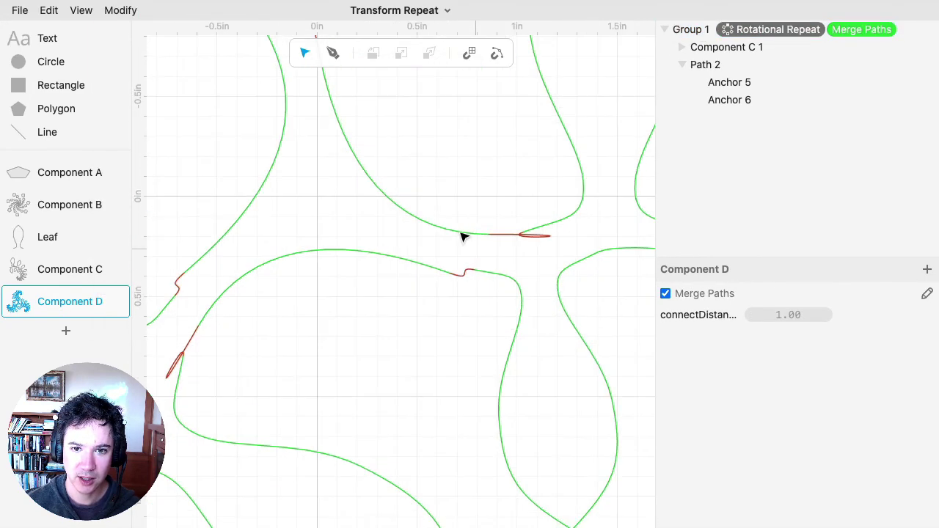
# Step: Shorten the outgoing handle of the connecting curve's lower anchor
pyautogui.click(458, 232)
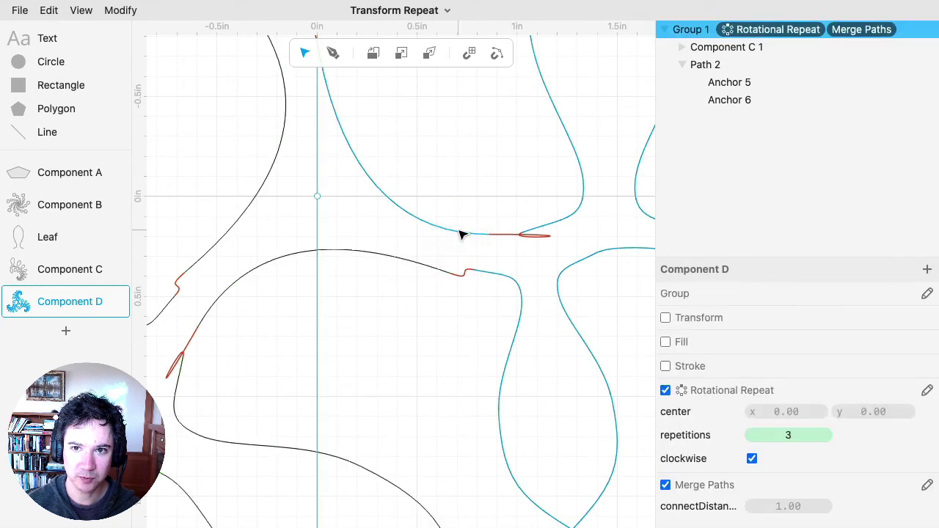
pyautogui.click(461, 234)
pyautogui.click(445, 232)
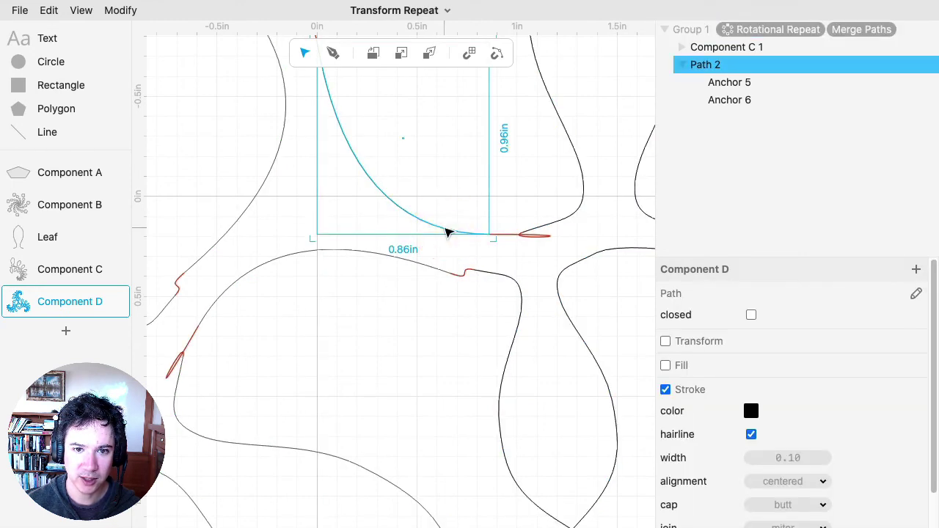
pyautogui.click(446, 232)
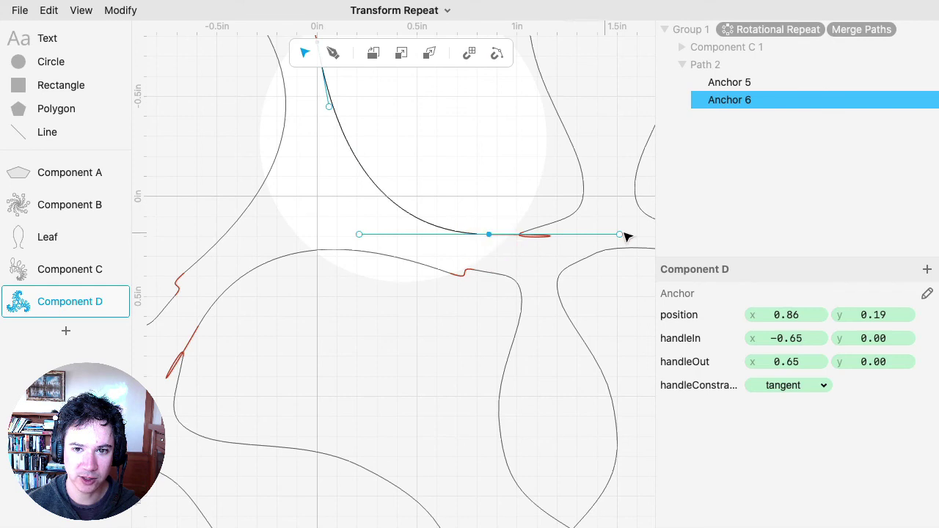
pyautogui.moveTo(620, 235); pyautogui.dragTo(472, 233)
pyautogui.scroll(5, 428, 192)
# Step: Nudge the upper anchor down-left and shorten its handle to smooth the join
pyautogui.click(320, 181)
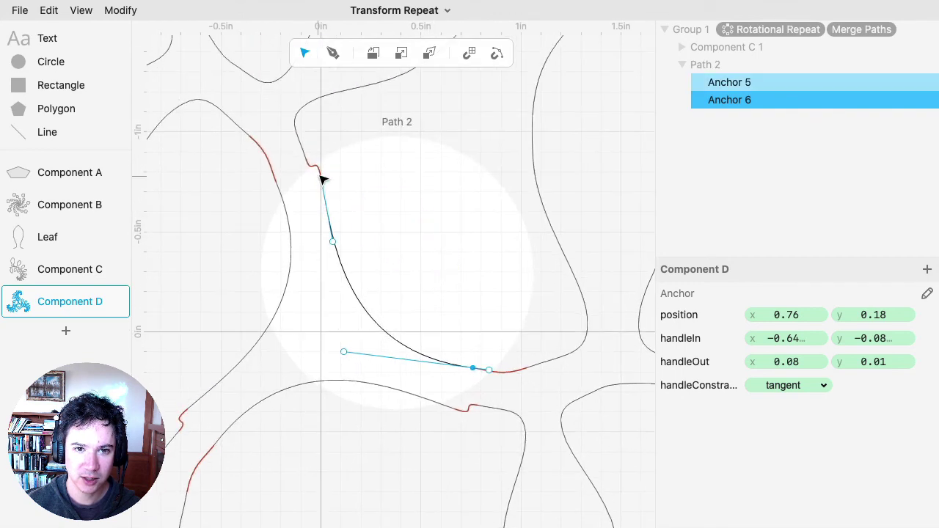
pyautogui.moveTo(320, 188); pyautogui.dragTo(307, 160)
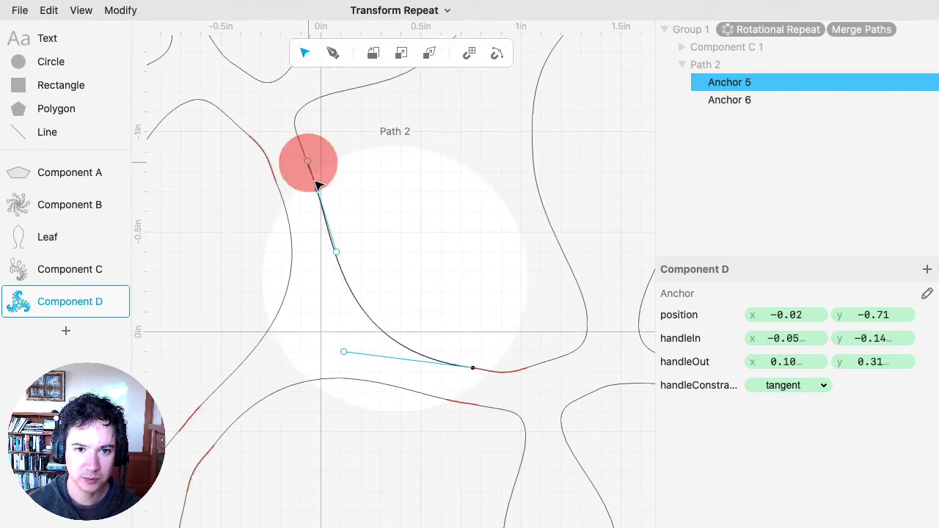
pyautogui.moveTo(340, 253); pyautogui.dragTo(387, 254)
pyautogui.scroll(-6, 435, 277)
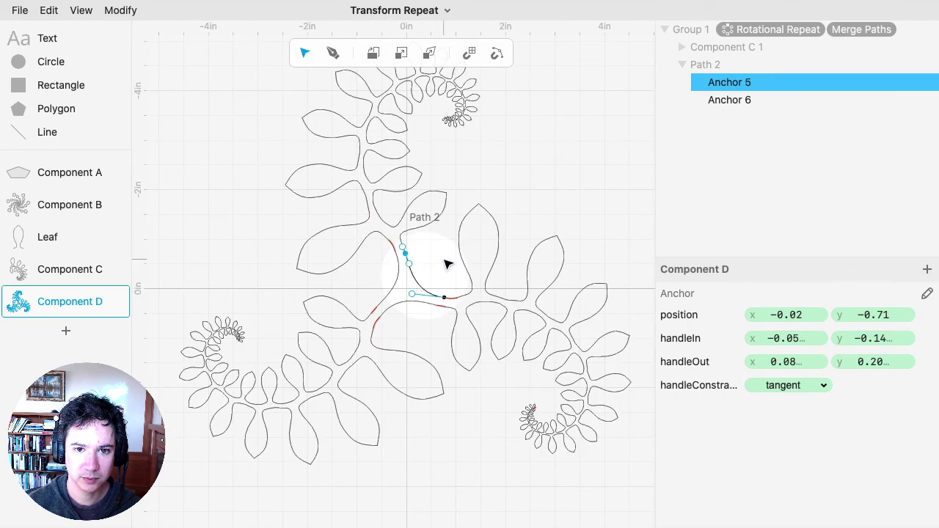
pyautogui.click(448, 264)
pyautogui.moveTo(491, 172); pyautogui.dragTo(456, 203)
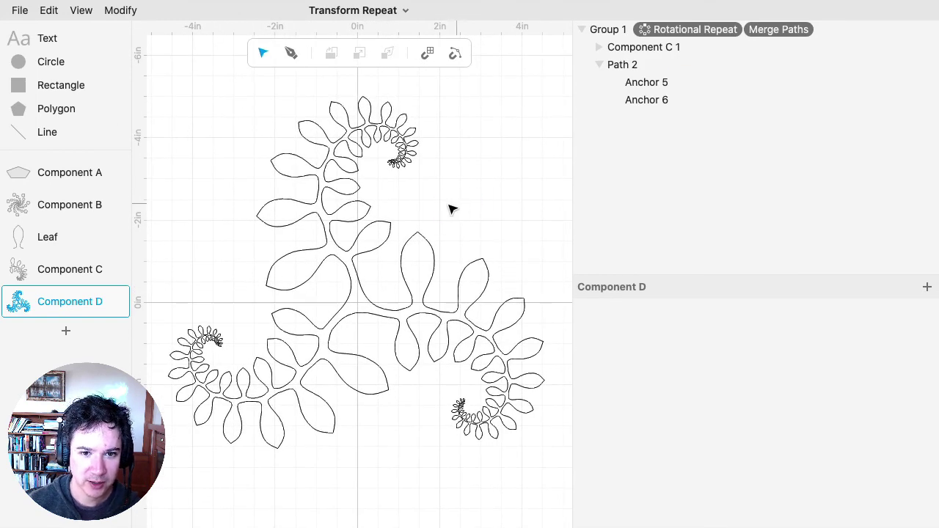